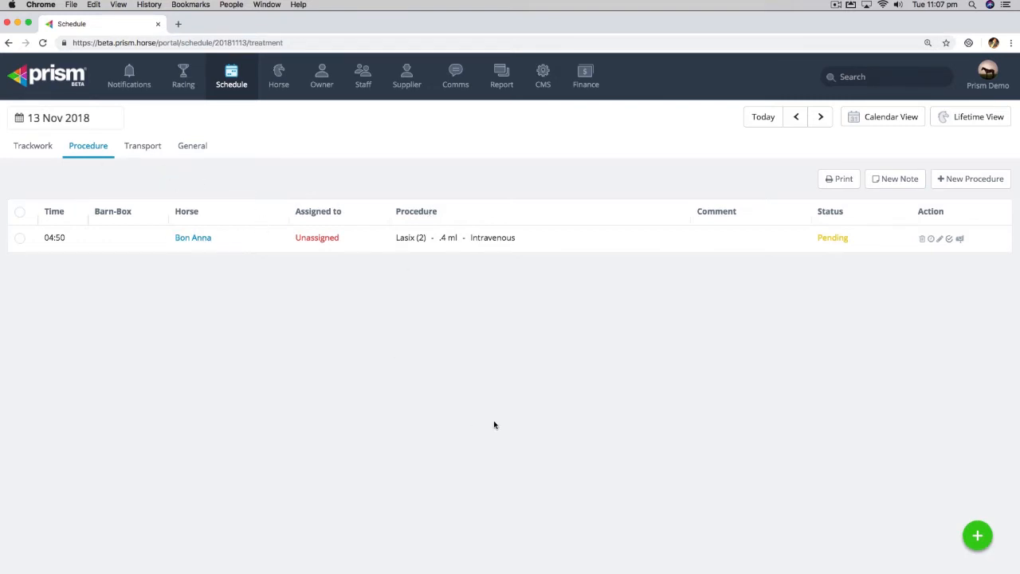
pyautogui.click(976, 540)
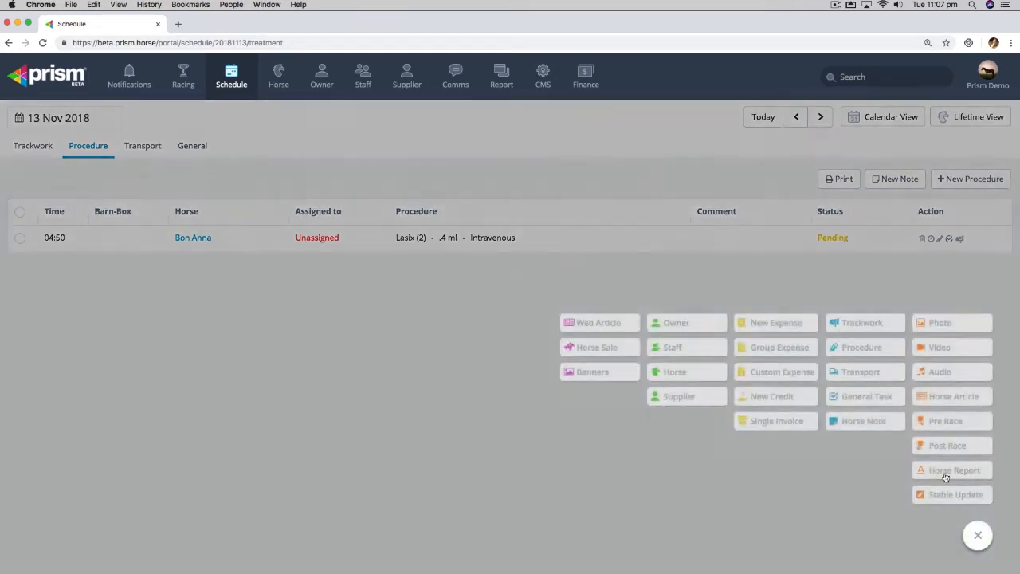
pyautogui.click(848, 348)
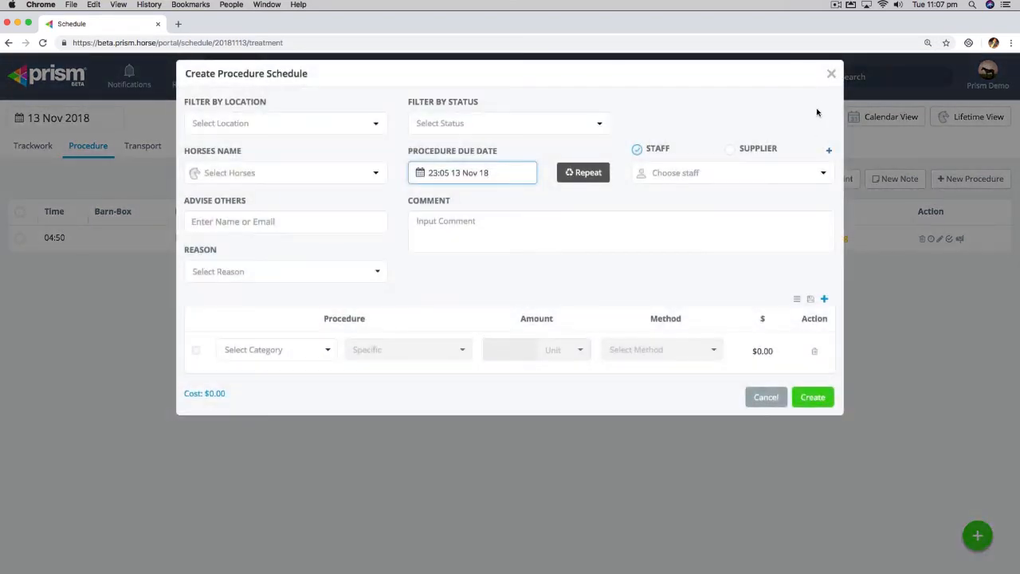
pyautogui.click(832, 74)
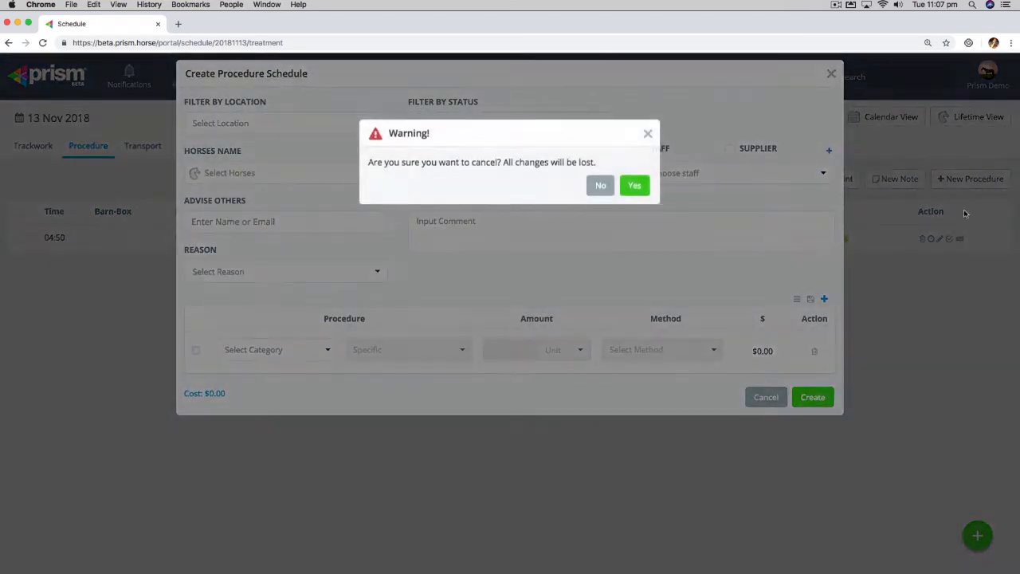
pyautogui.click(638, 187)
# Start a new procedure and filter the horses by location Flemington and status Full-Training
pyautogui.click(943, 179)
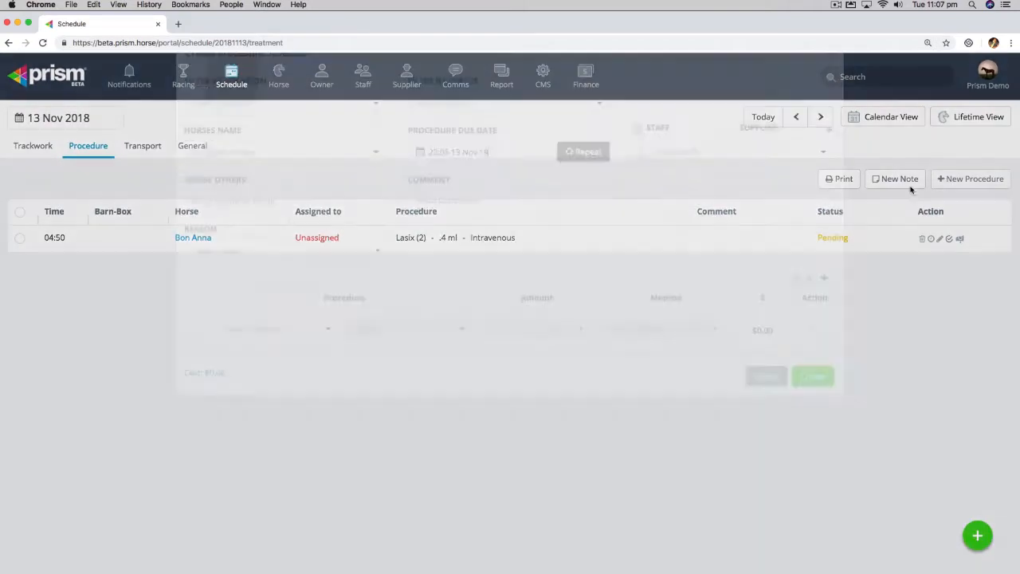
pyautogui.click(622, 209)
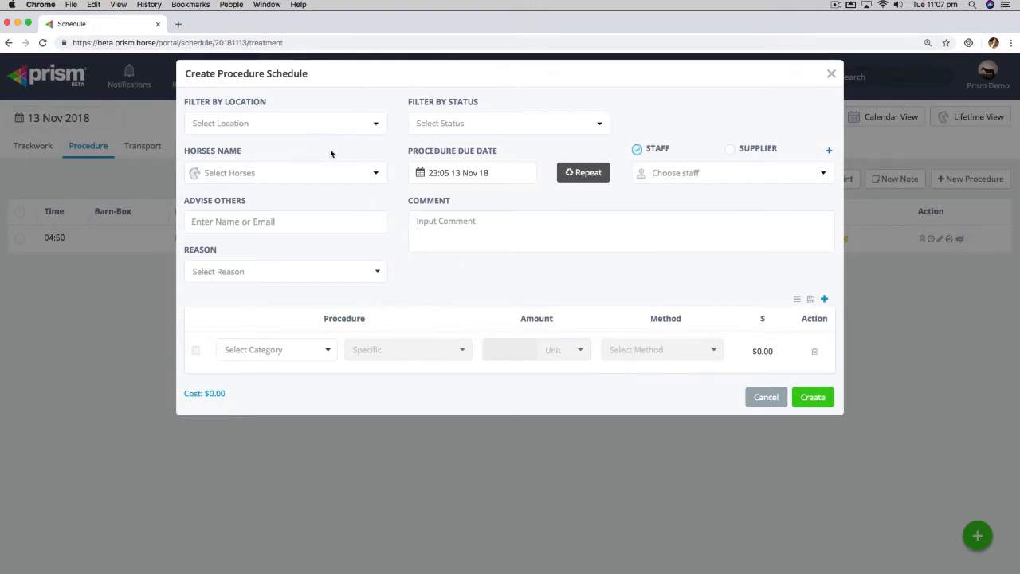
pyautogui.click(377, 134)
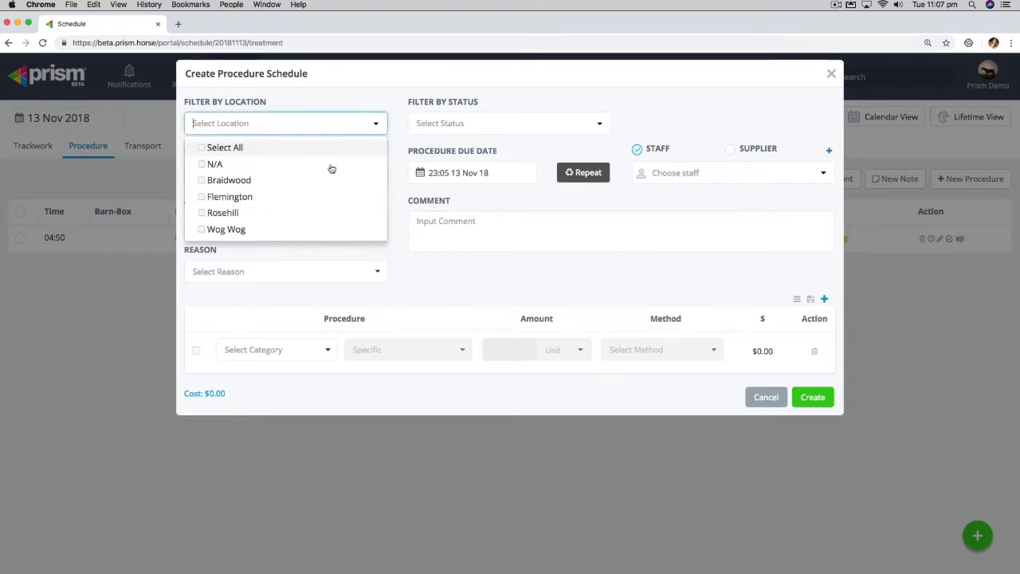
pyautogui.click(269, 200)
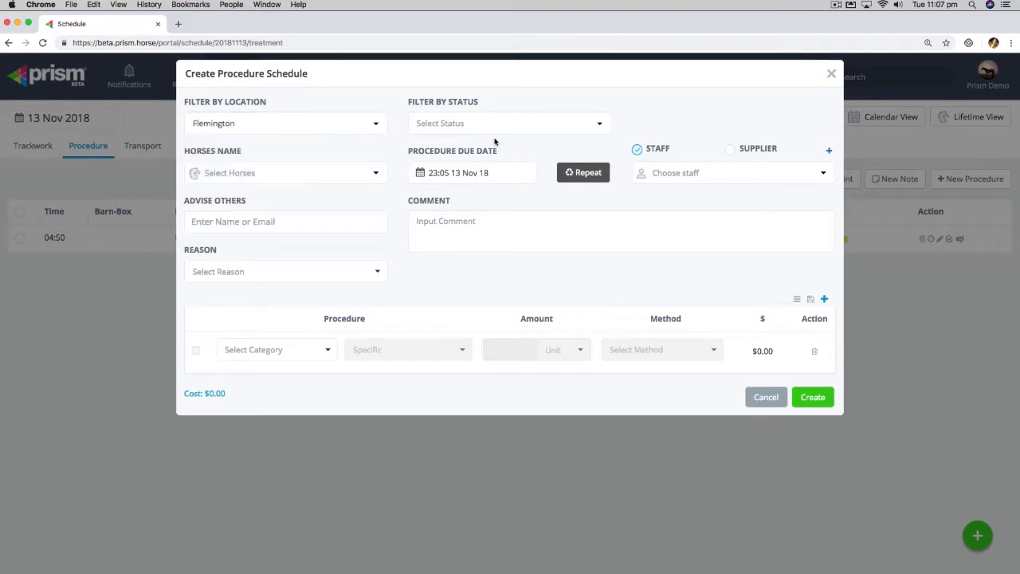
pyautogui.click(348, 173)
pyautogui.click(396, 150)
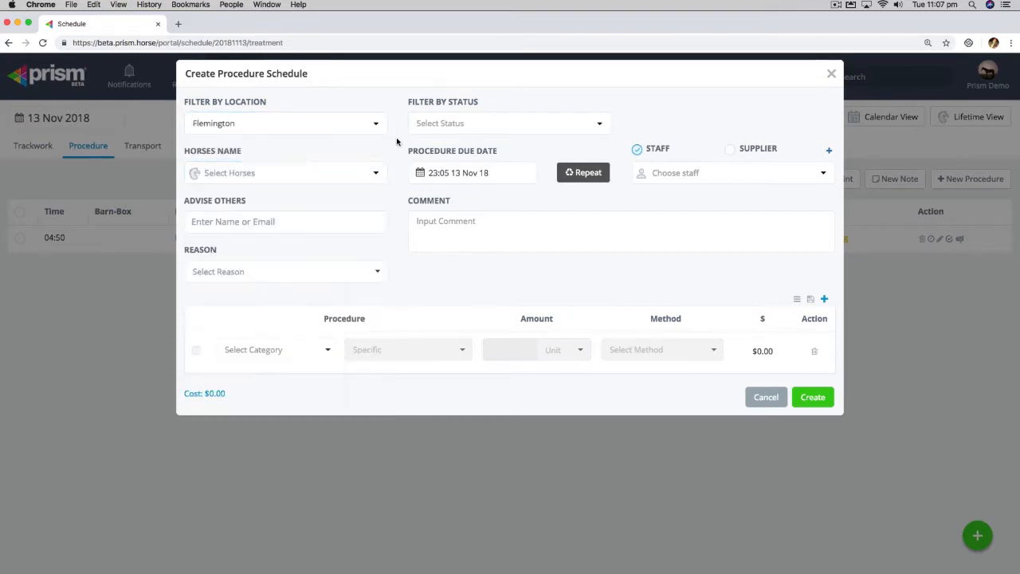
pyautogui.click(521, 125)
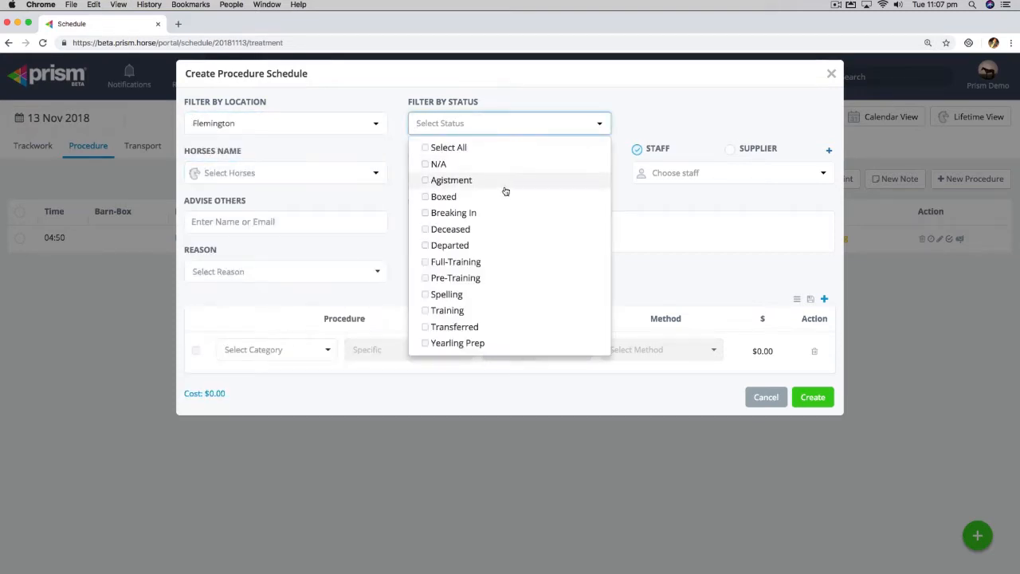
pyautogui.click(455, 262)
pyautogui.click(382, 178)
pyautogui.click(381, 177)
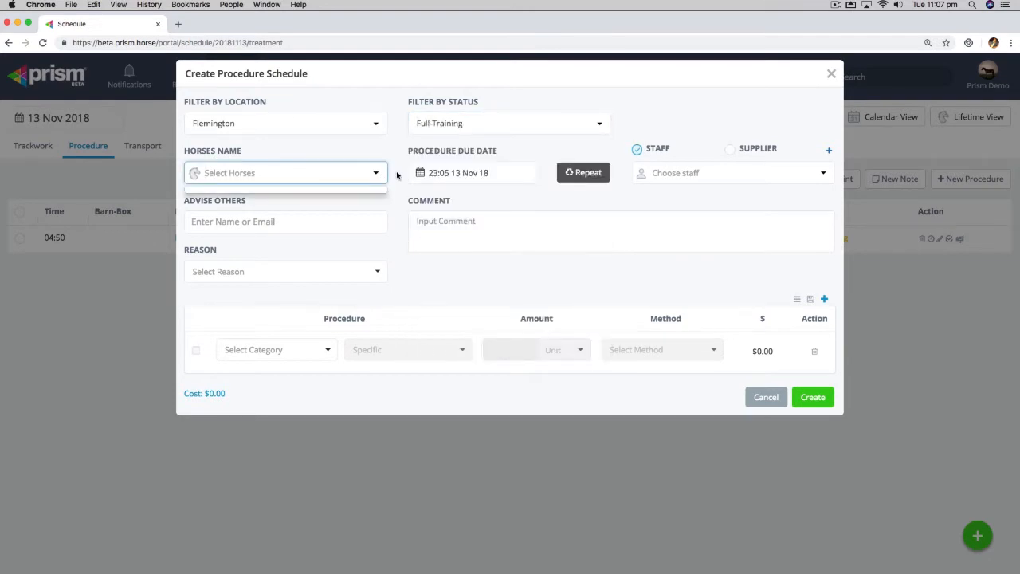
# Set both the location and status filters to Select All
pyautogui.click(441, 141)
pyautogui.click(447, 127)
pyautogui.click(368, 125)
pyautogui.click(335, 148)
pyautogui.click(442, 126)
pyautogui.click(442, 147)
pyautogui.click(386, 160)
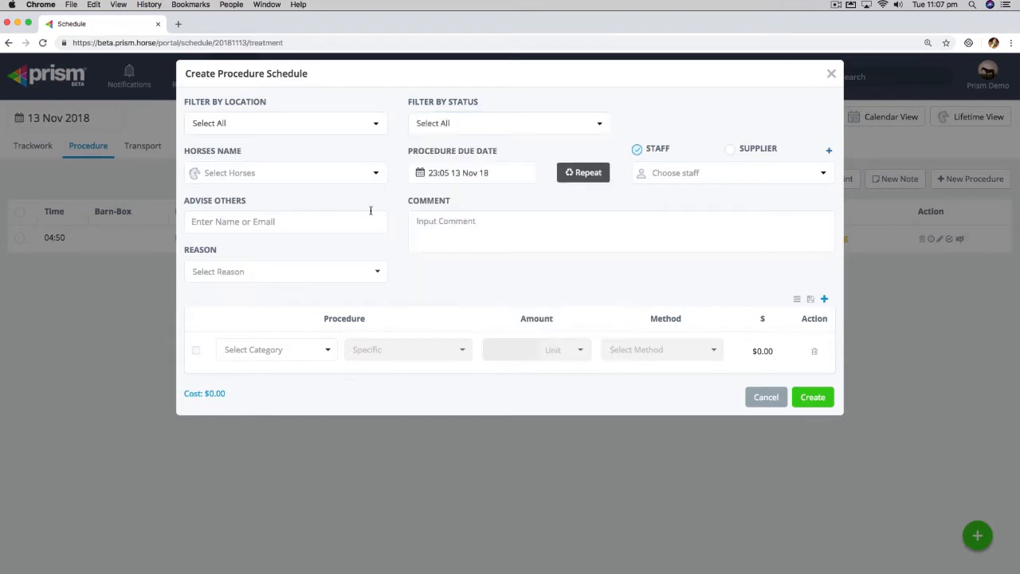
# Select Dance Ripper as the horse and assign the procedure to the first listed staff member
pyautogui.click(373, 177)
pyautogui.click(228, 246)
pyautogui.click(403, 243)
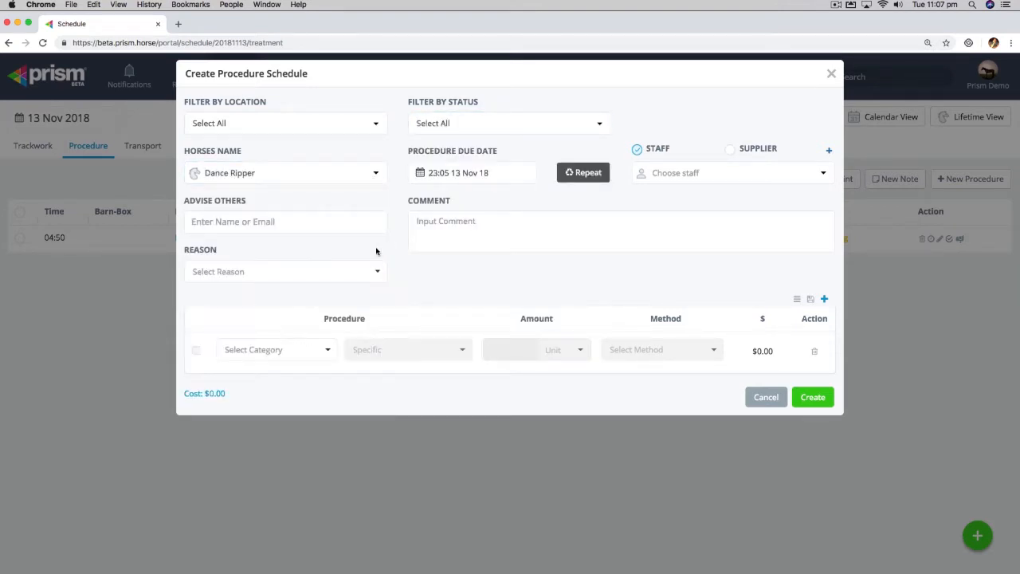
pyautogui.click(326, 279)
pyautogui.click(391, 252)
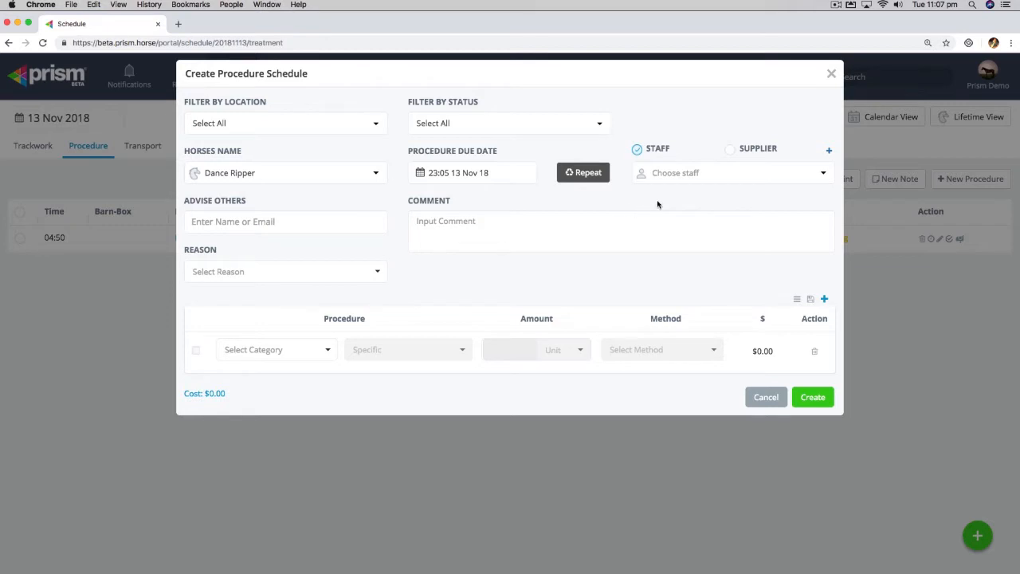
pyautogui.click(690, 174)
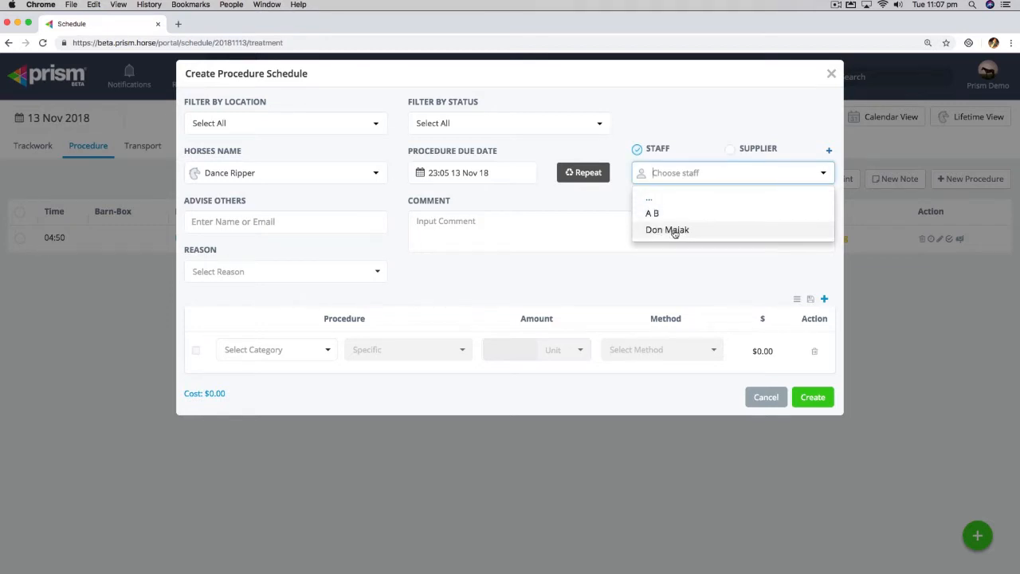
pyautogui.click(654, 213)
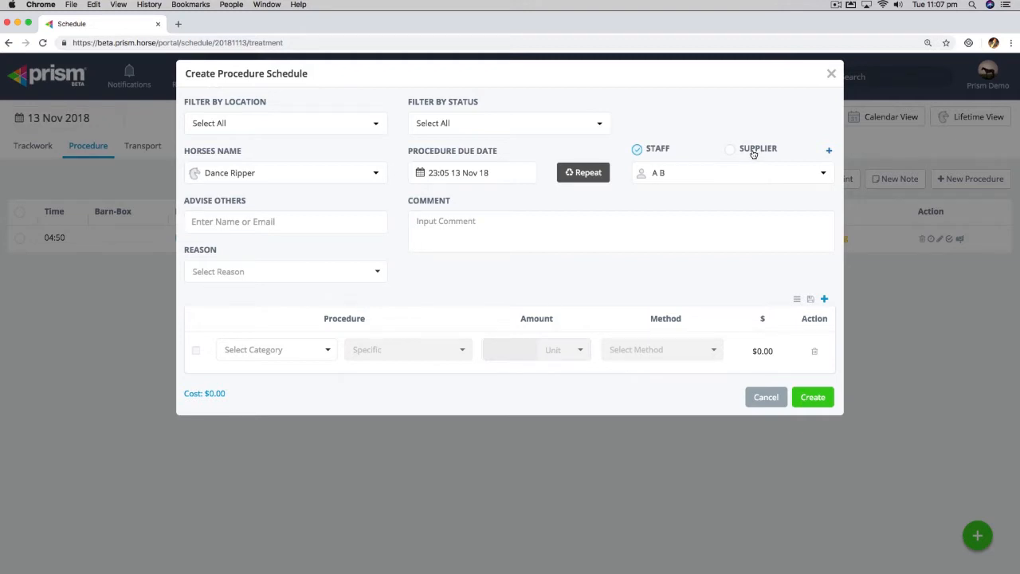
pyautogui.click(460, 227)
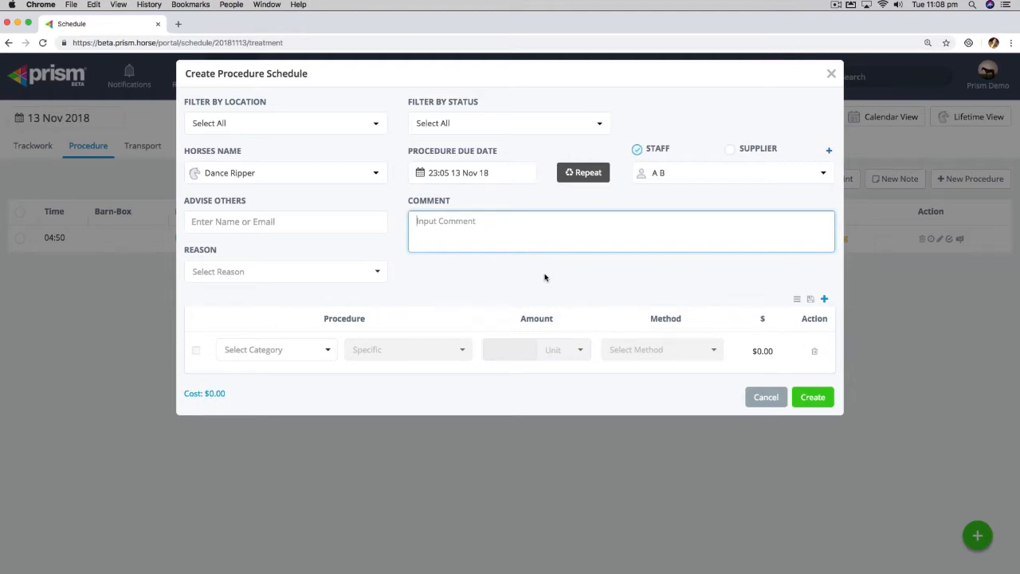
# Set the procedure category to Bronchodilator, Diuretic and the specific procedure to Aminophylline
pyautogui.click(287, 353)
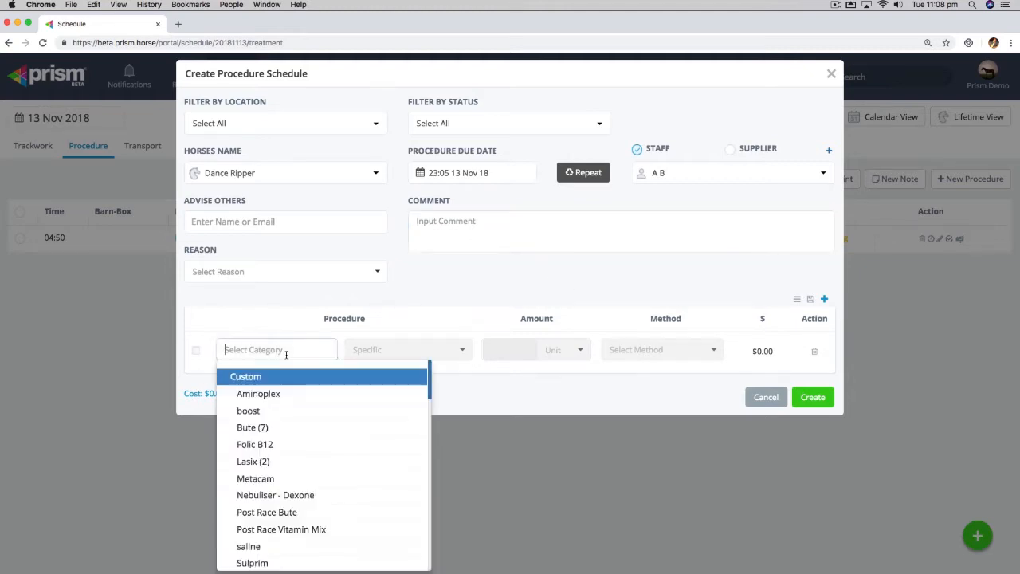
pyautogui.scroll(-4, 353, 408)
pyautogui.scroll(-5, 352, 407)
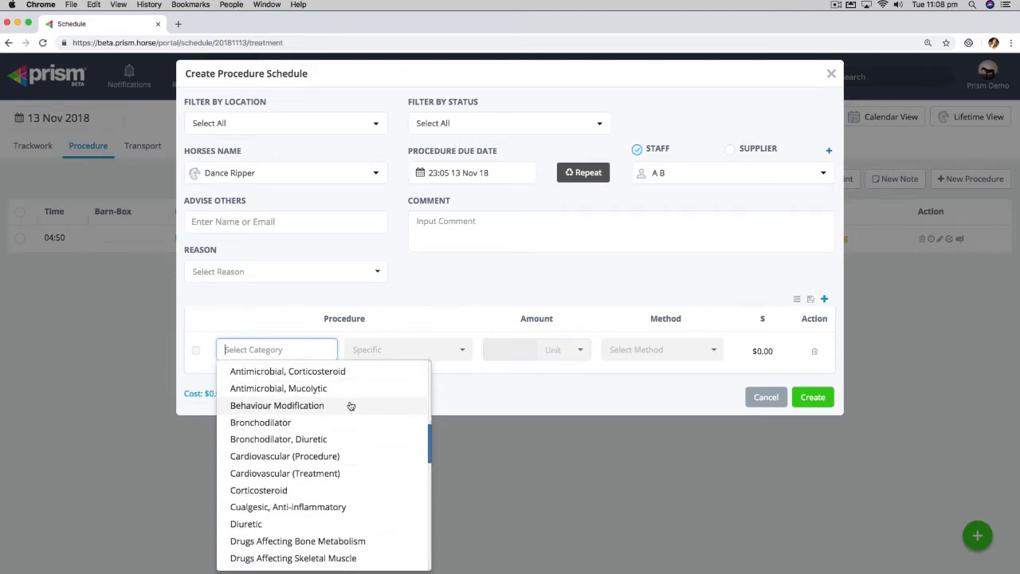
pyautogui.scroll(-1, 349, 405)
pyautogui.click(329, 426)
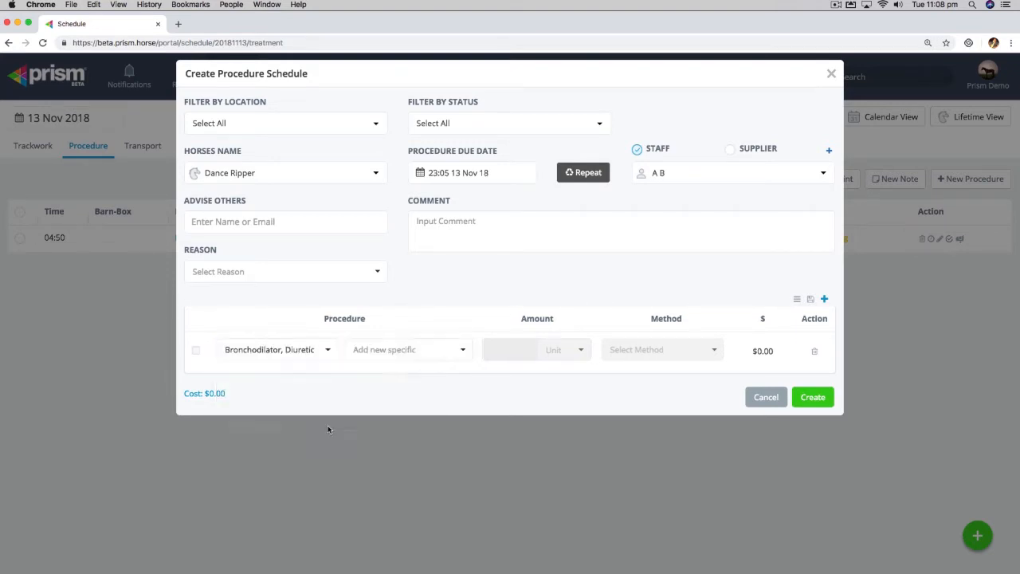
pyautogui.click(462, 354)
pyautogui.click(410, 371)
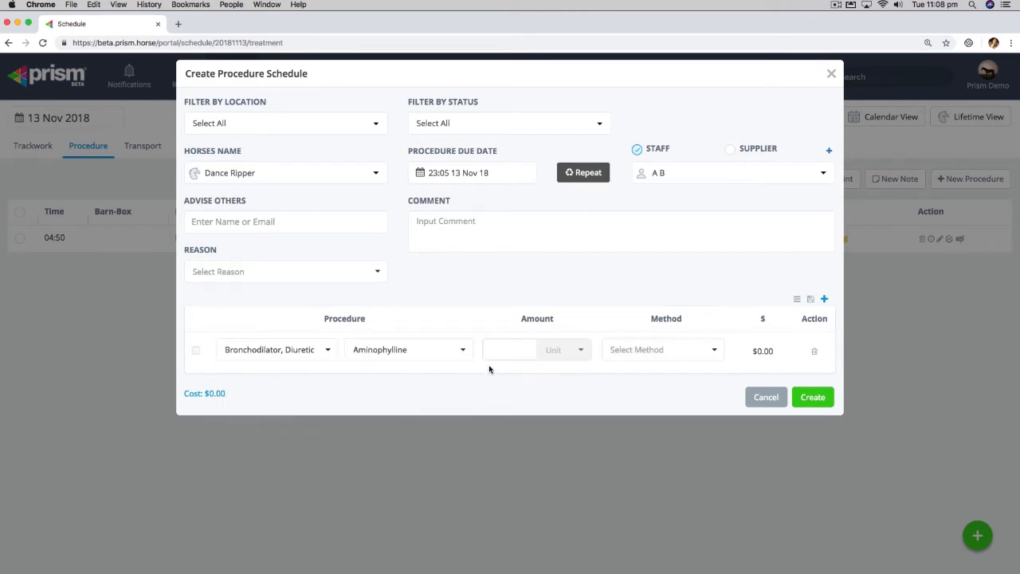
# Change the procedure category to Orthopaedic and the specific procedure to Nerve block
pyautogui.click(327, 351)
pyautogui.scroll(-4, 271, 471)
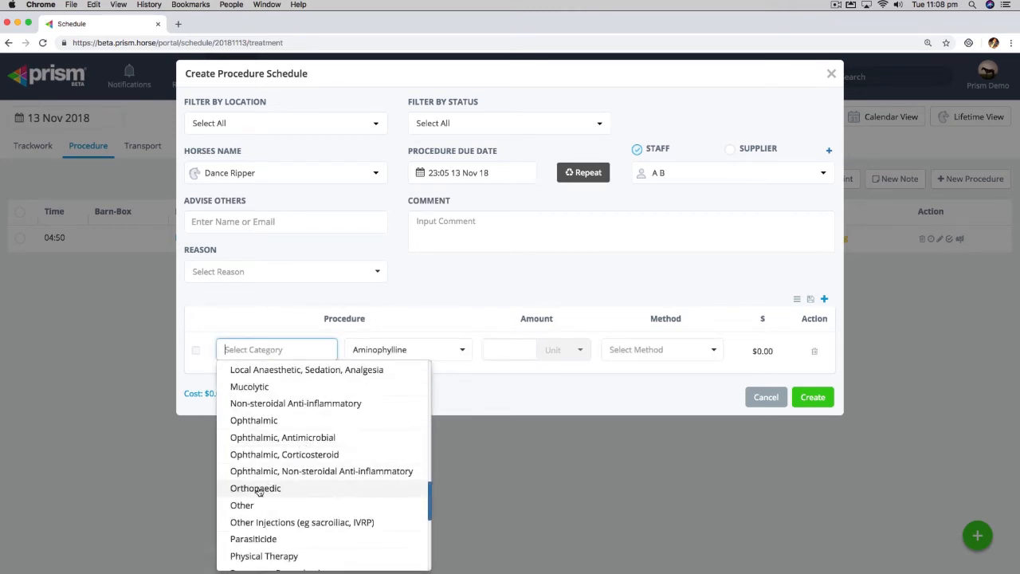
pyautogui.click(258, 489)
pyautogui.click(433, 351)
pyautogui.click(433, 413)
# Switch the procedure category to Custom and discard the procedure form
pyautogui.click(323, 351)
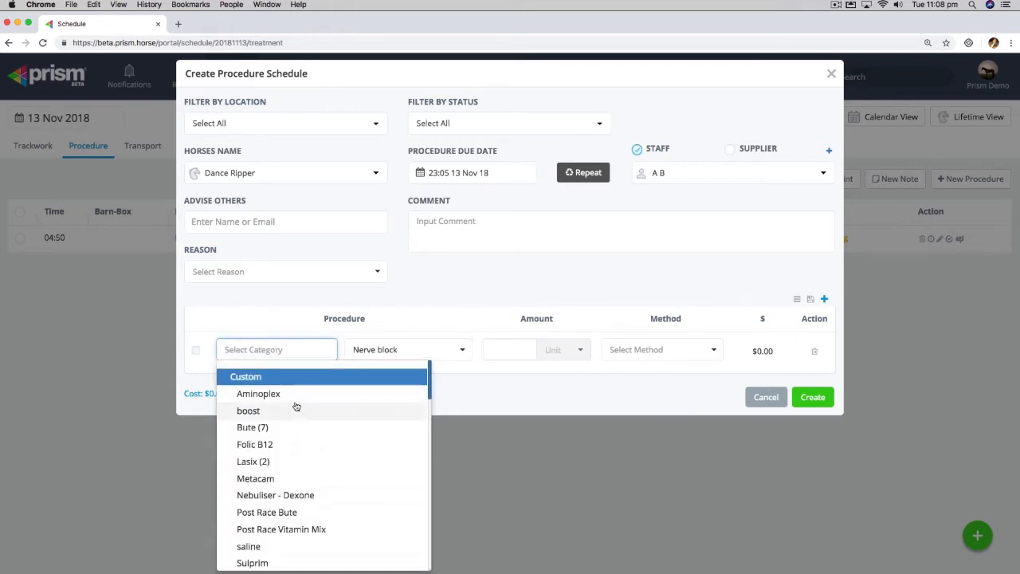
pyautogui.click(269, 379)
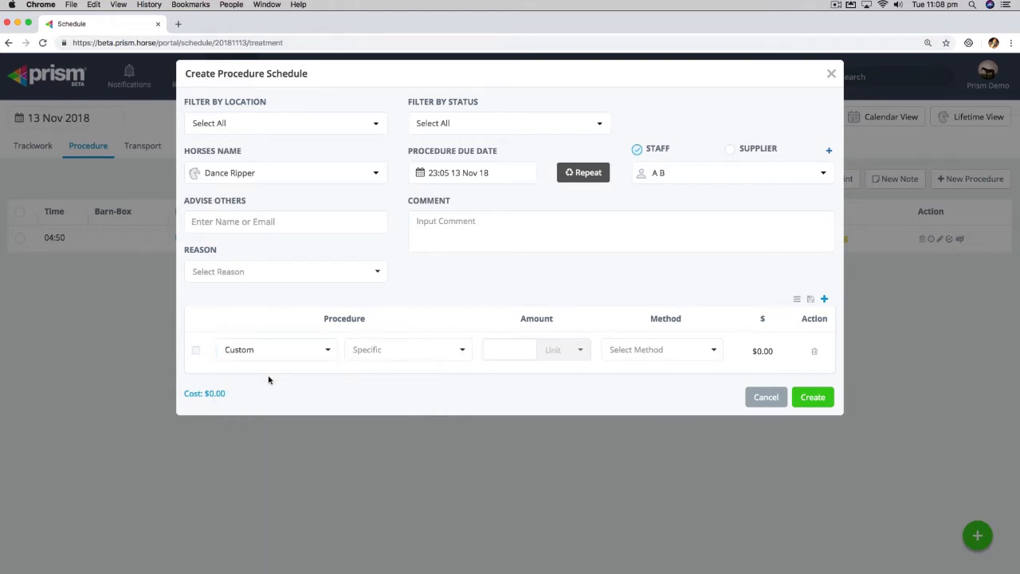
pyautogui.click(316, 358)
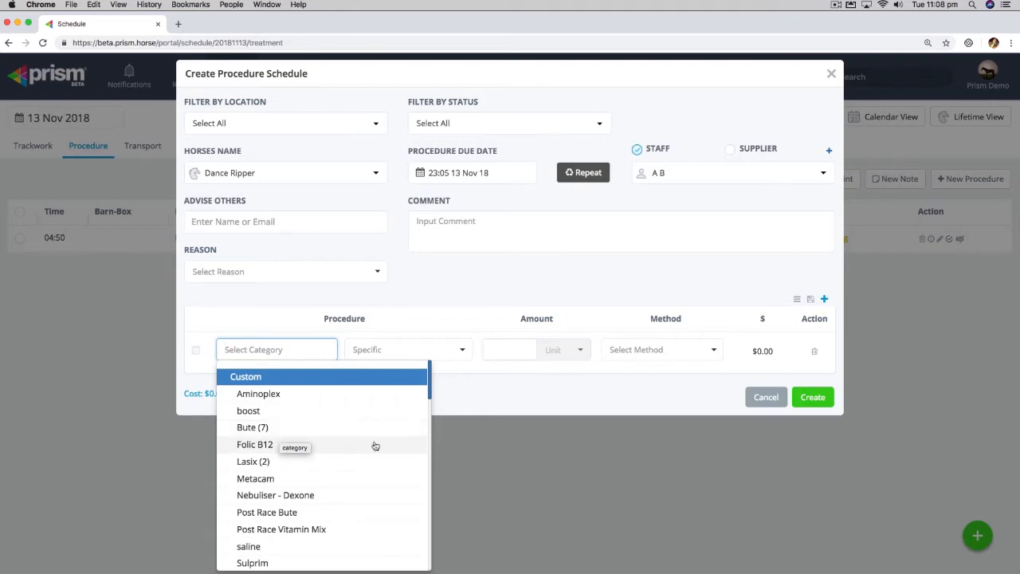
pyautogui.click(762, 397)
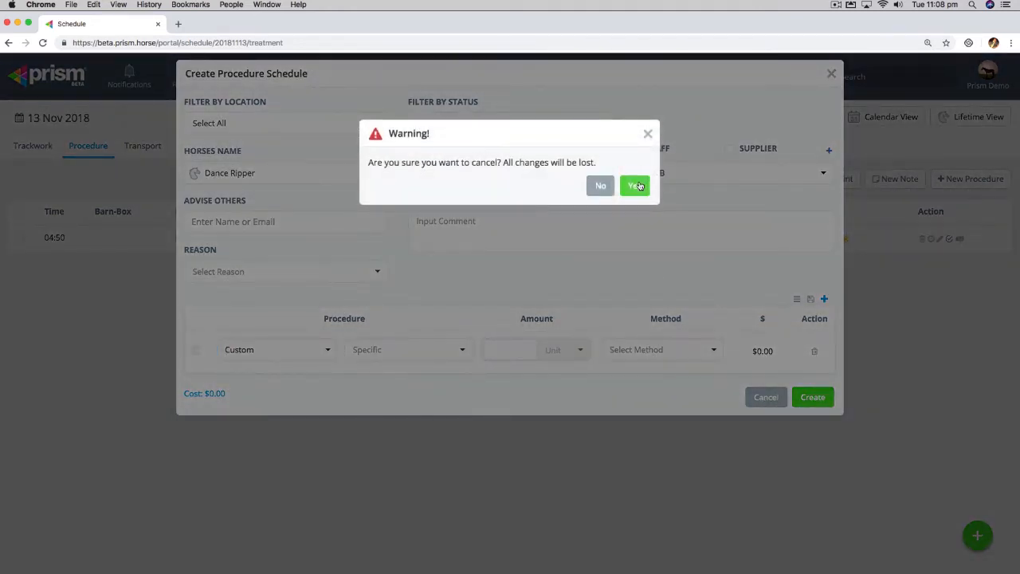
pyautogui.click(639, 185)
# Examine the Custom procedures and their clear days in the master configuration for the Procedure screen
pyautogui.click(989, 73)
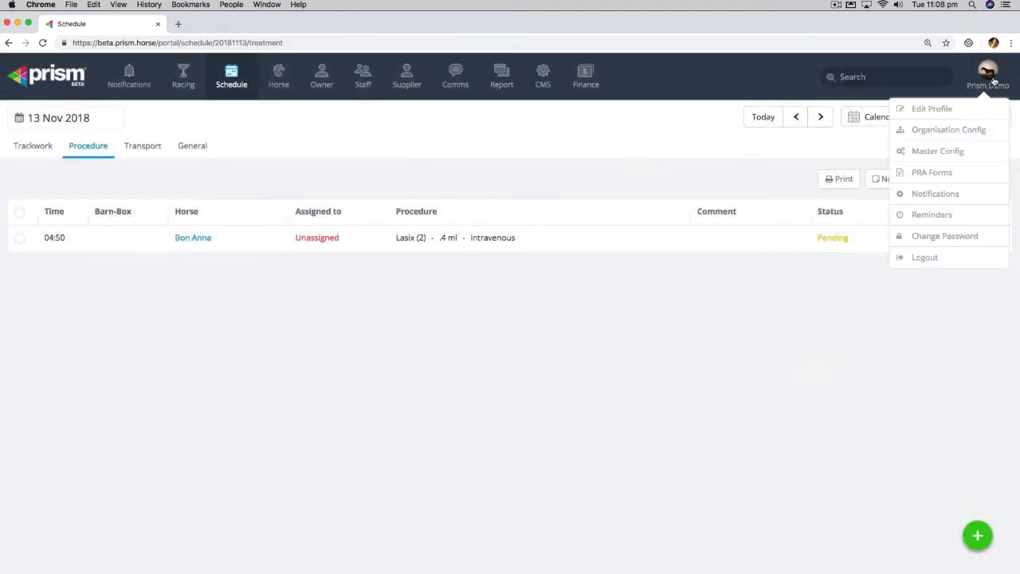
pyautogui.click(935, 152)
pyautogui.click(380, 183)
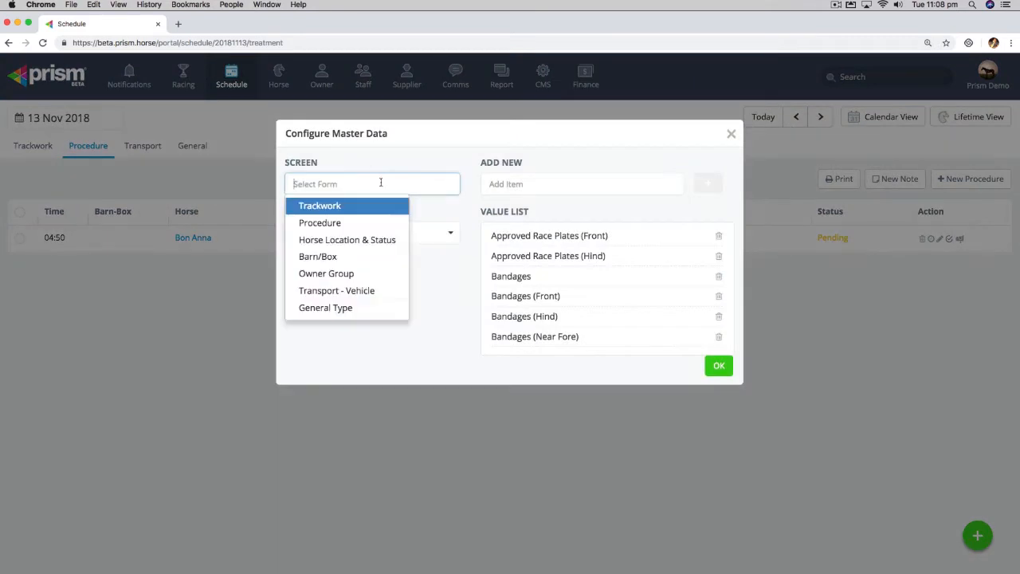
pyautogui.click(322, 228)
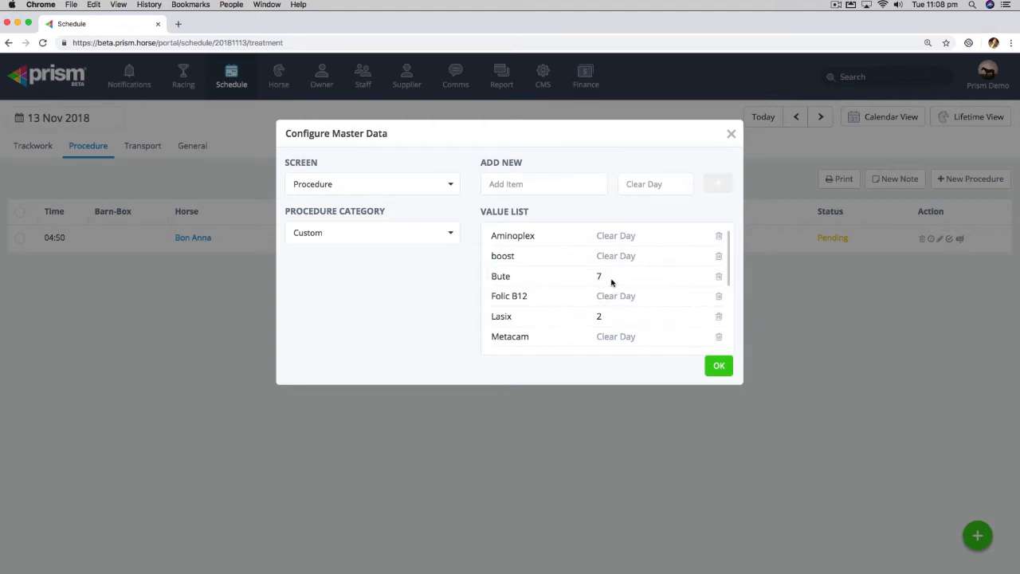
pyautogui.click(730, 135)
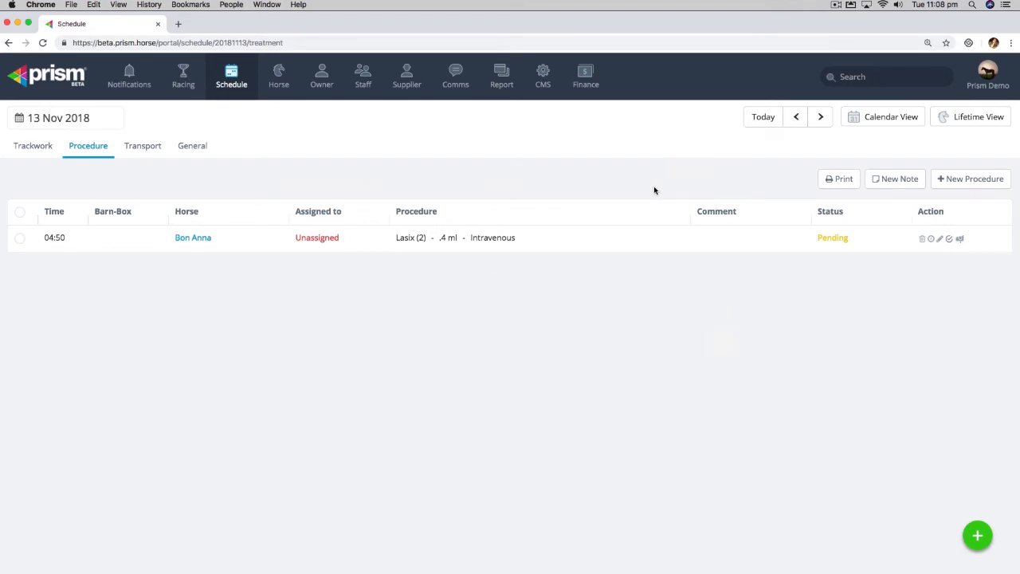
# Start a new procedure and select Annie Pru as the horse
pyautogui.click(956, 183)
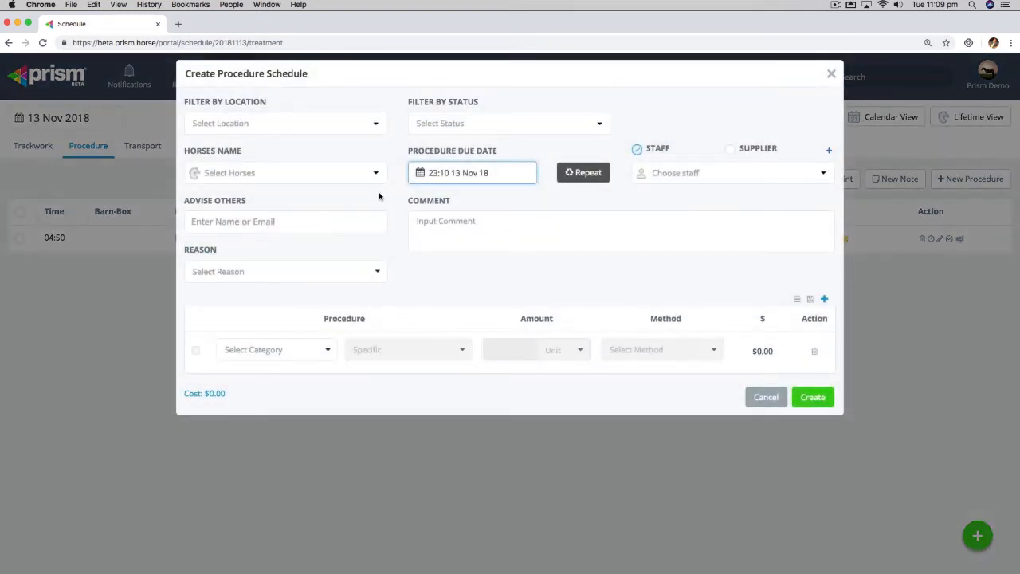
pyautogui.click(259, 182)
pyautogui.click(212, 265)
pyautogui.click(467, 287)
# Pick Bute (7) under the Custom category, read its clear-days warning and dismiss it
pyautogui.click(264, 350)
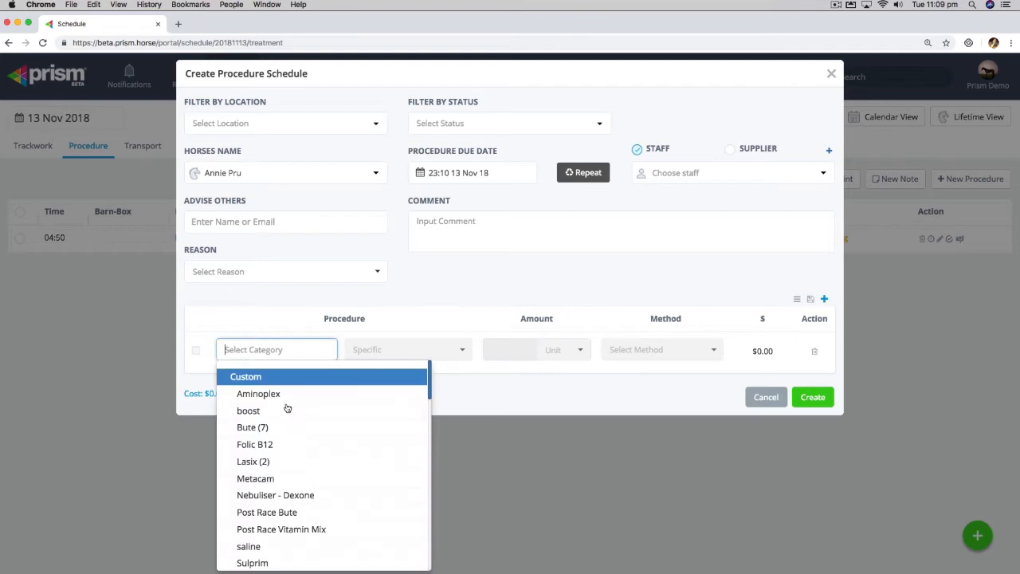
pyautogui.click(280, 429)
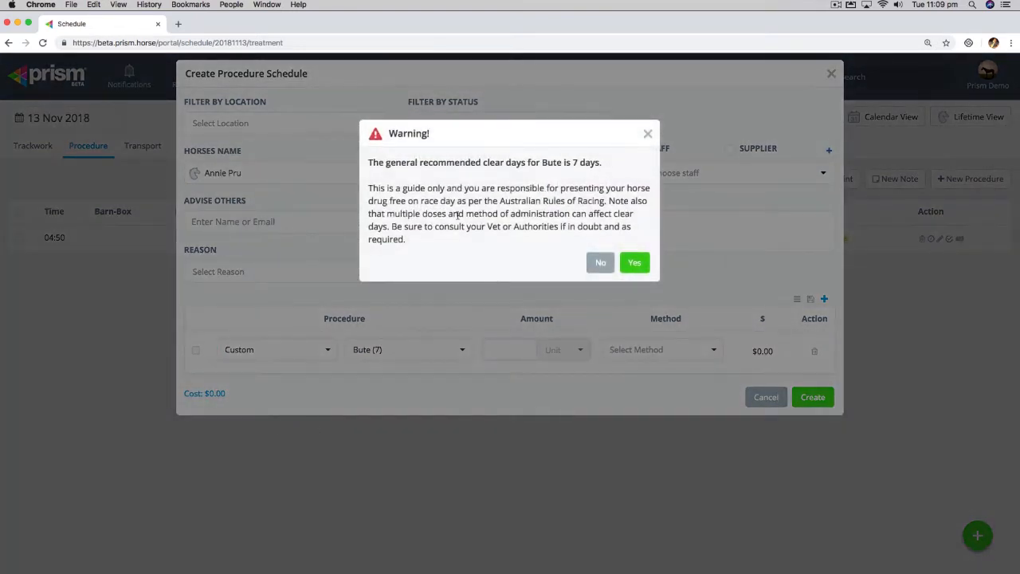
pyautogui.moveTo(548, 165); pyautogui.dragTo(602, 164)
pyautogui.click(648, 134)
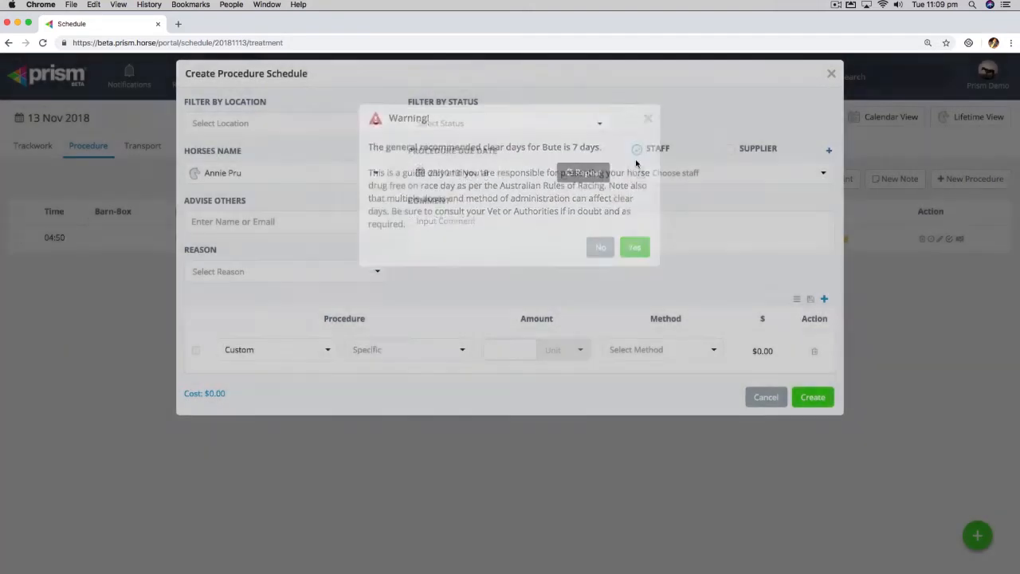
pyautogui.click(444, 350)
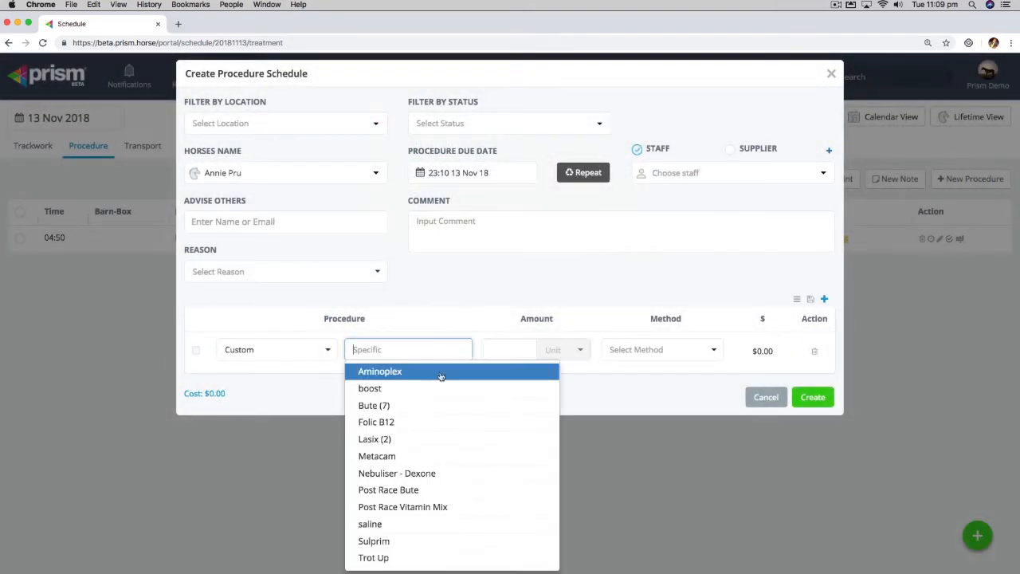
pyautogui.click(410, 405)
pyautogui.click(635, 261)
# Set the Bute dose to 10 ml with the Intravenous method and create the procedure
pyautogui.click(529, 349)
pyautogui.write('10')
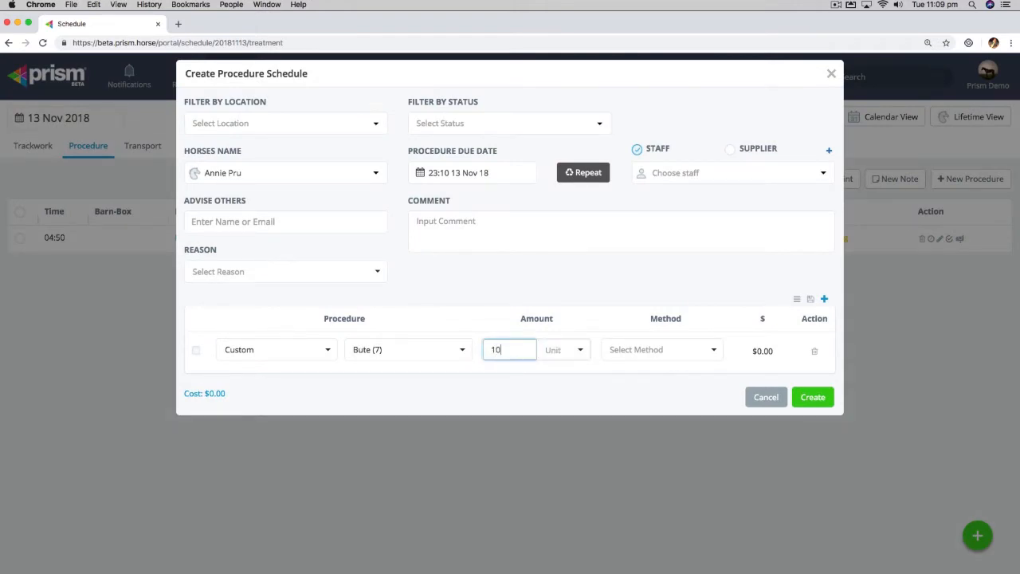
pyautogui.click(562, 349)
pyautogui.click(565, 388)
pyautogui.click(688, 349)
pyautogui.click(650, 373)
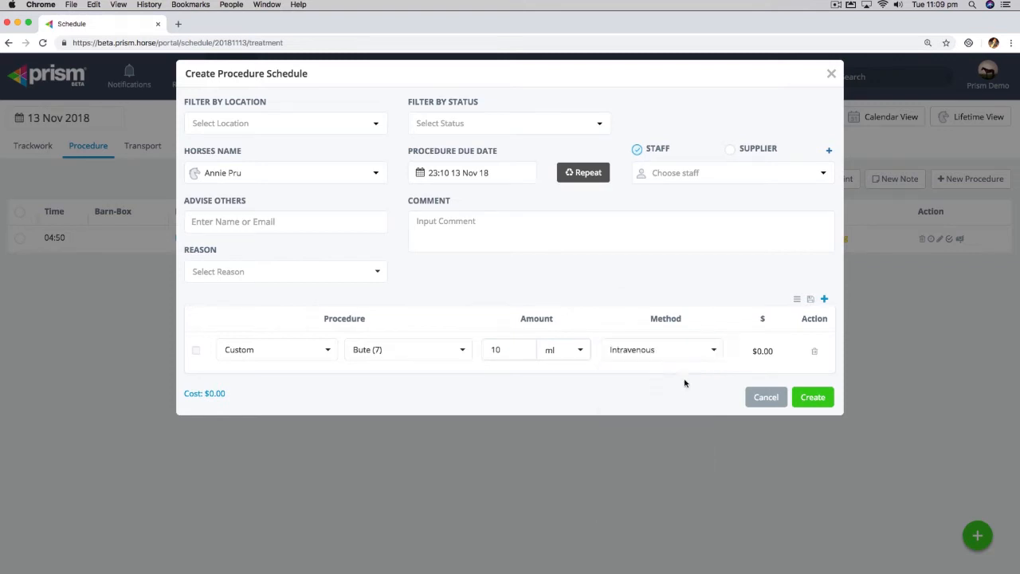
pyautogui.click(812, 398)
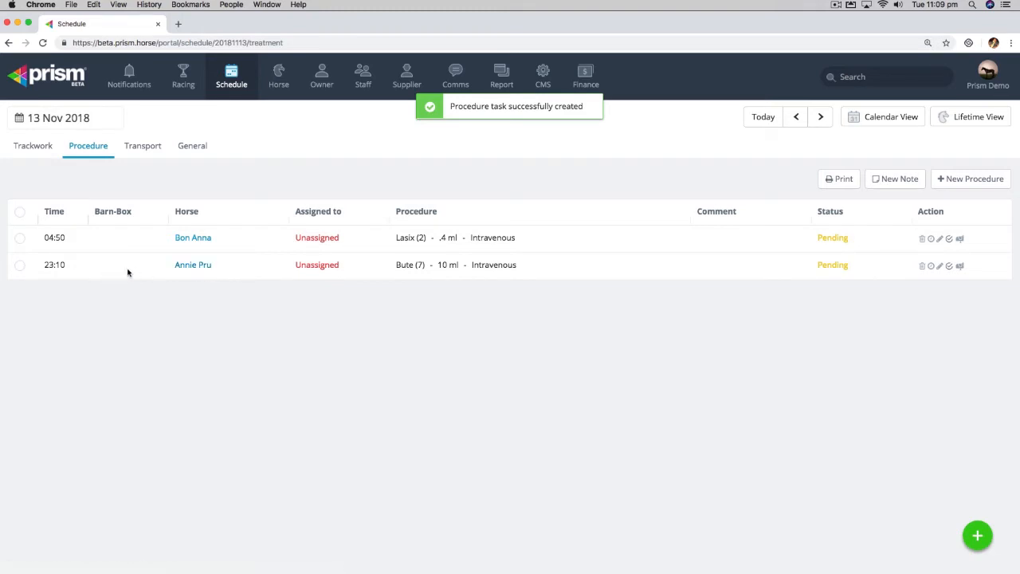
# Examine the completion time options for Annie Pru's pending Bute procedure, accepting the future-task warning, and cancel without saving
pyautogui.moveTo(65, 269); pyautogui.dragTo(43, 267)
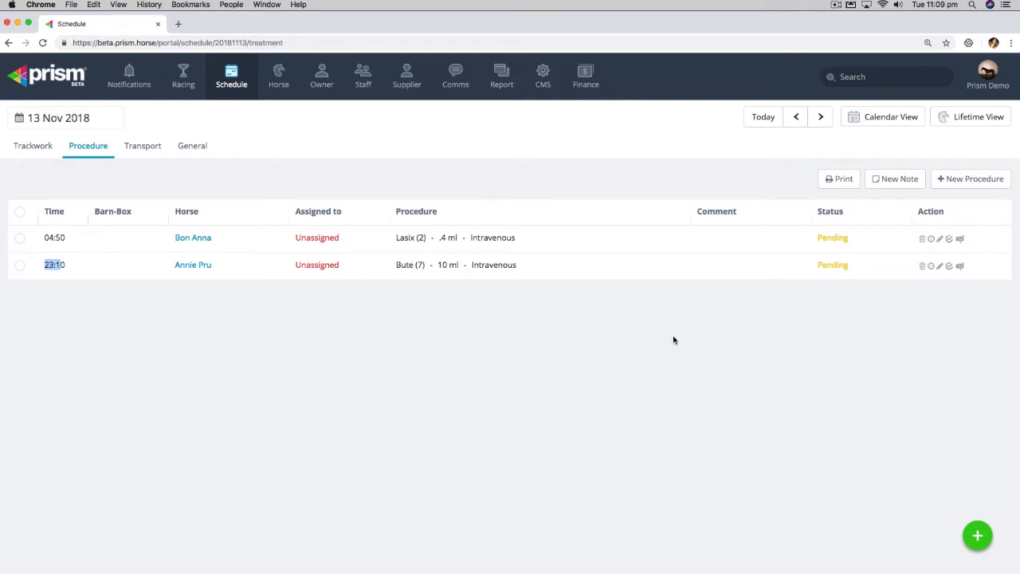
pyautogui.click(949, 266)
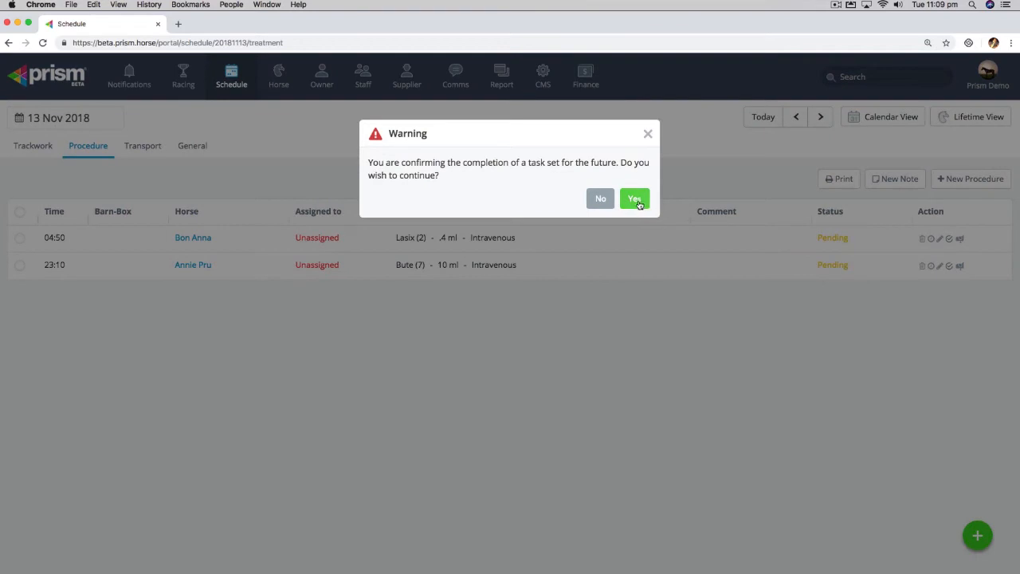
pyautogui.click(635, 200)
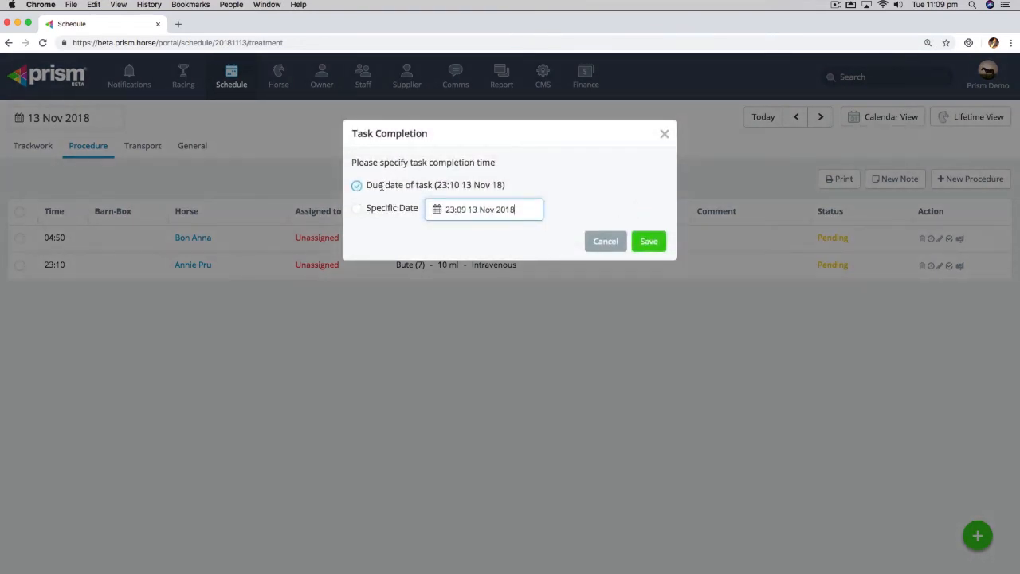
pyautogui.moveTo(384, 185); pyautogui.dragTo(481, 185)
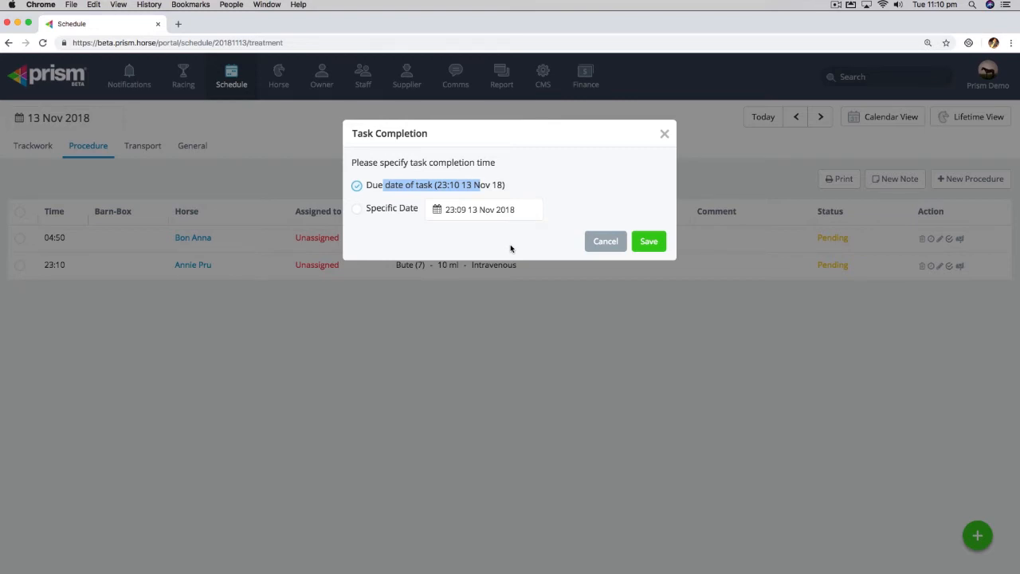
pyautogui.click(605, 241)
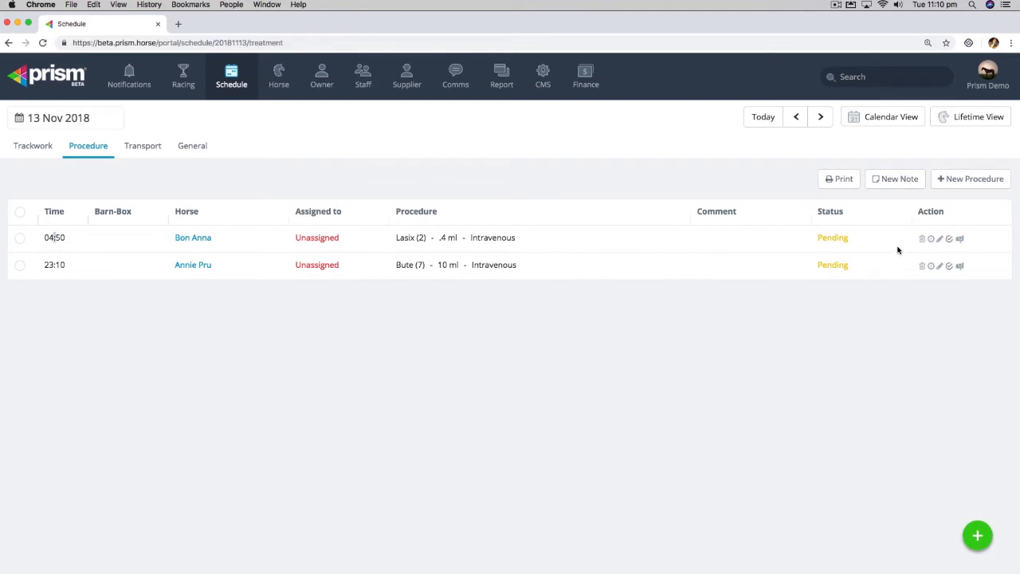
pyautogui.click(950, 240)
pyautogui.click(396, 208)
pyautogui.click(364, 212)
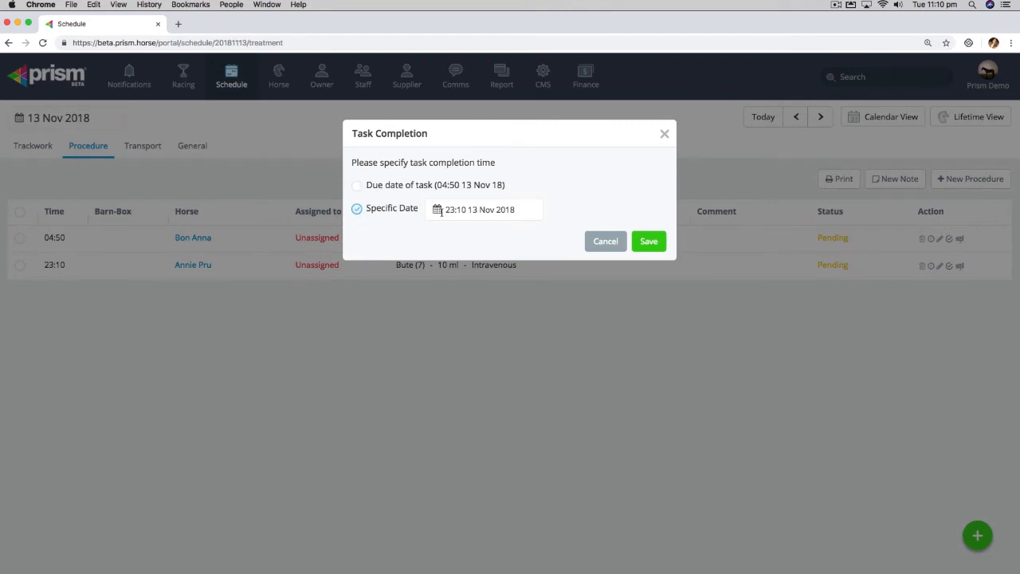
pyautogui.click(441, 212)
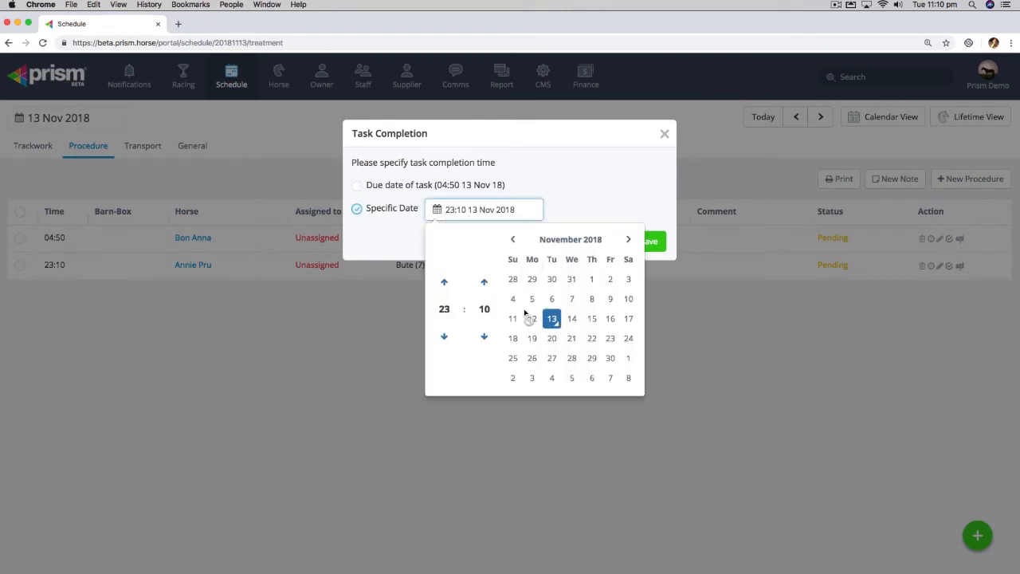
pyautogui.click(444, 310)
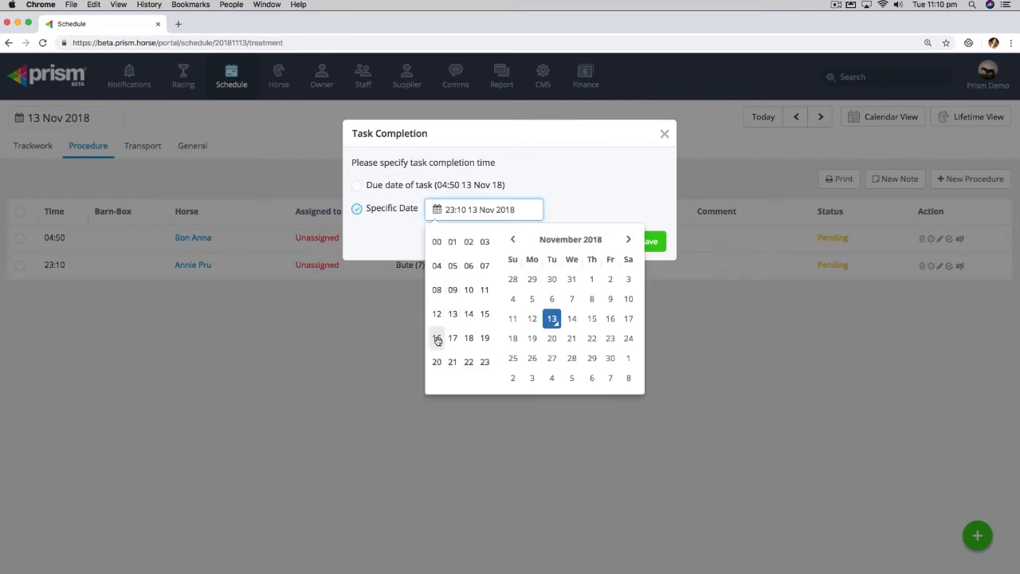
pyautogui.click(437, 338)
pyautogui.click(605, 209)
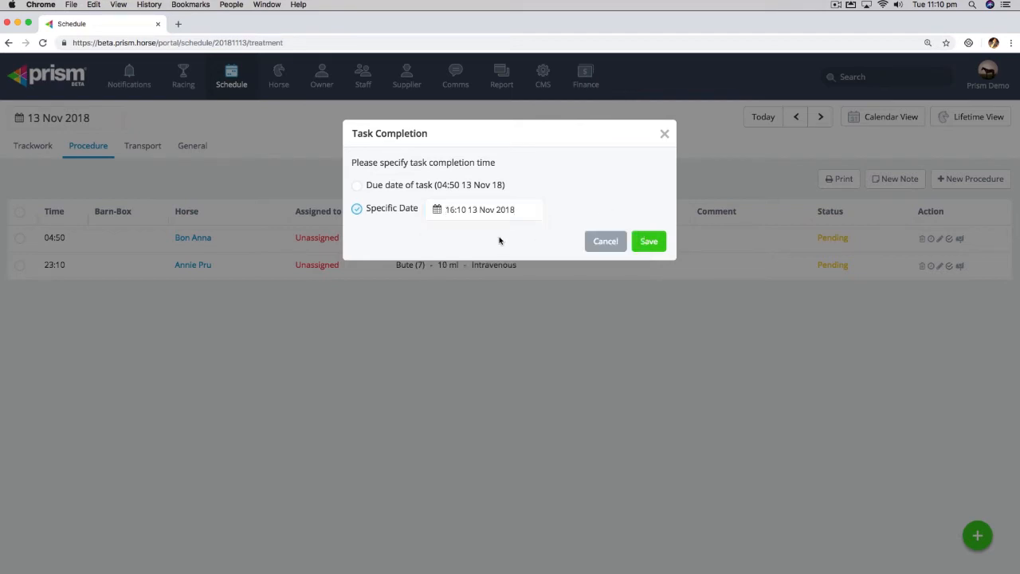
# Change the Lasix completion time to the due date of the task and save the completion
pyautogui.click(356, 189)
pyautogui.moveTo(436, 184); pyautogui.dragTo(486, 189)
pyautogui.click(598, 188)
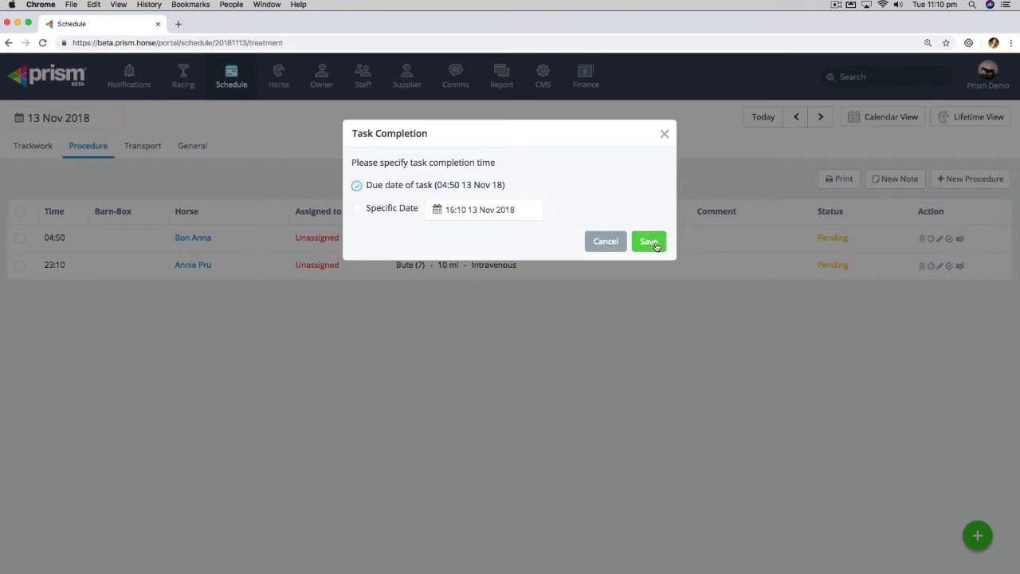
pyautogui.click(650, 241)
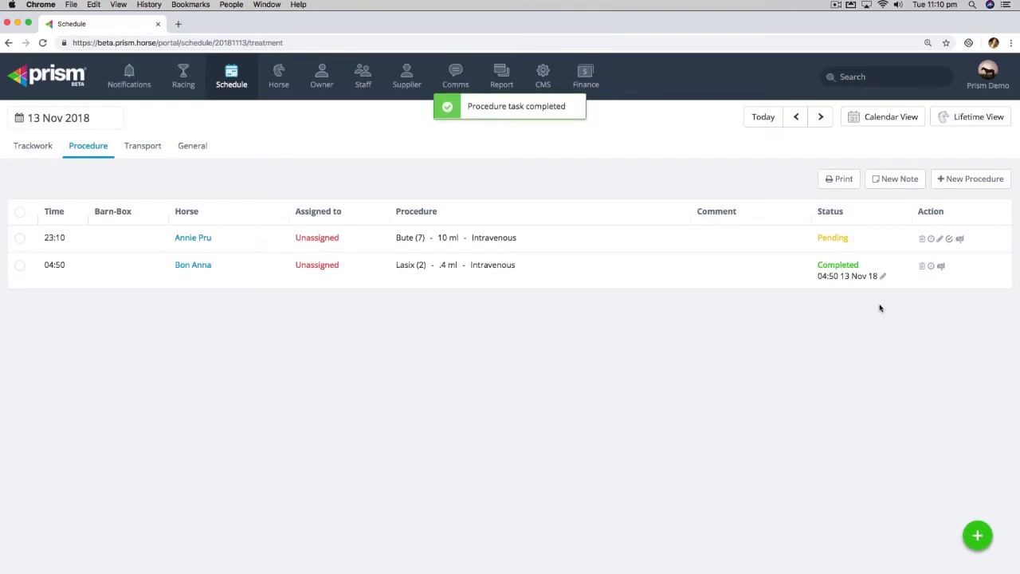
pyautogui.moveTo(816, 266); pyautogui.dragTo(888, 292)
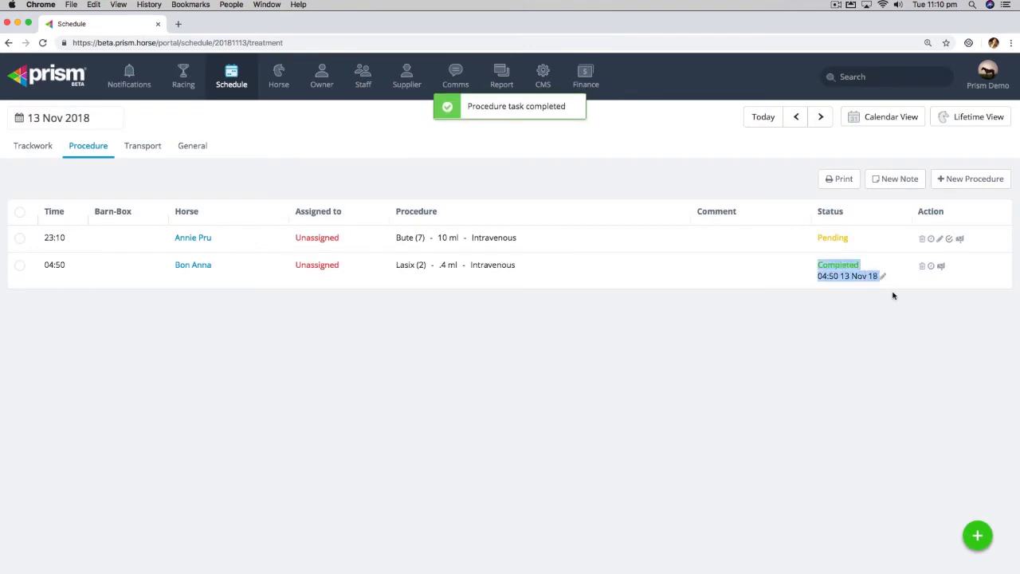
pyautogui.click(787, 286)
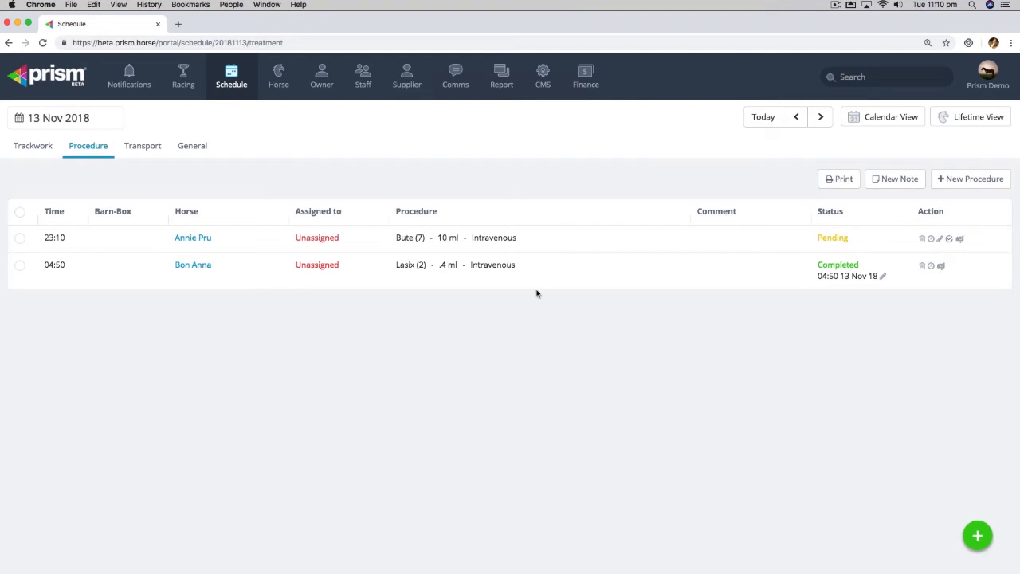
# View the completed procedures in Bon Anna's horse record
pyautogui.click(203, 268)
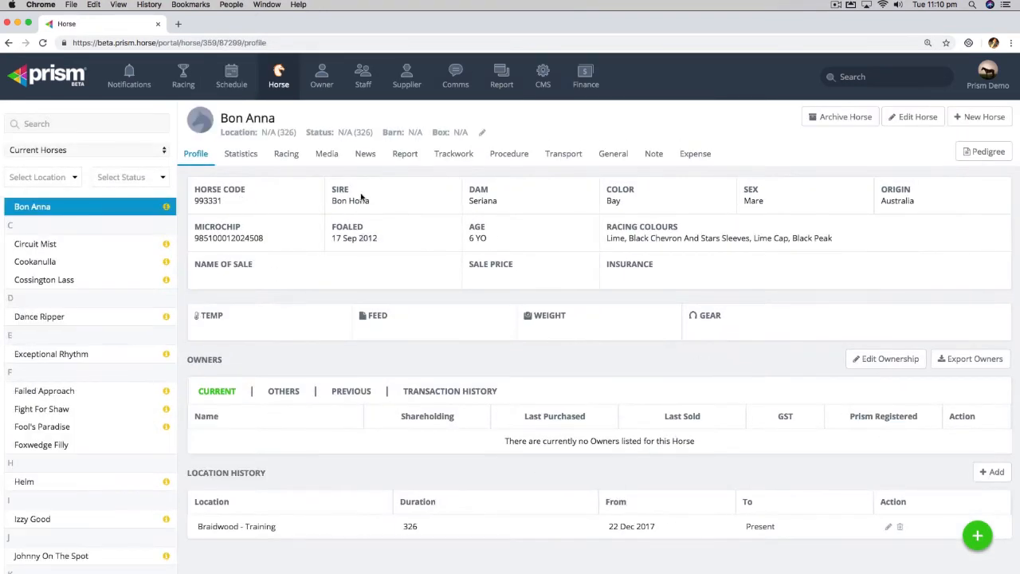
pyautogui.click(503, 155)
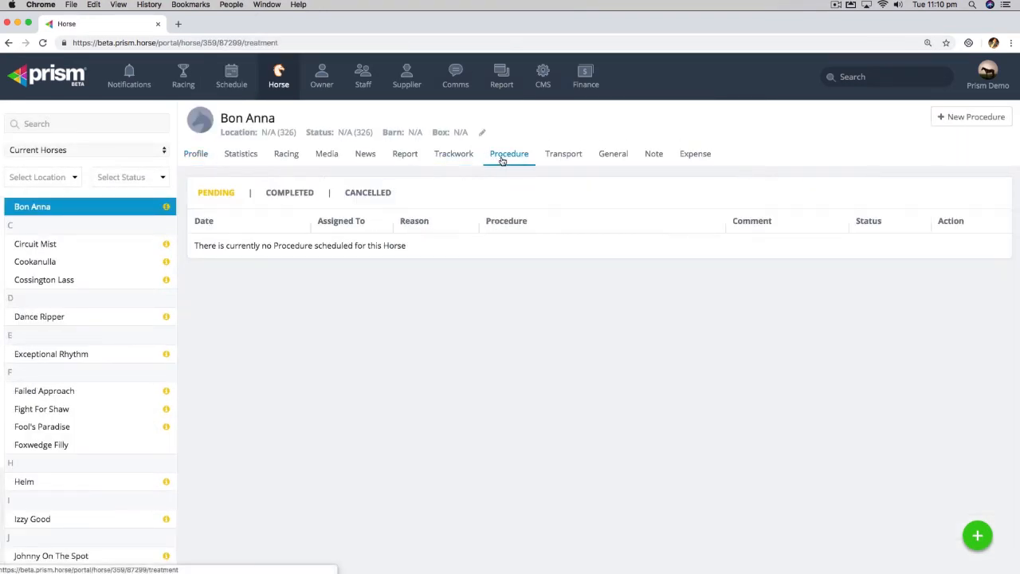
pyautogui.click(288, 193)
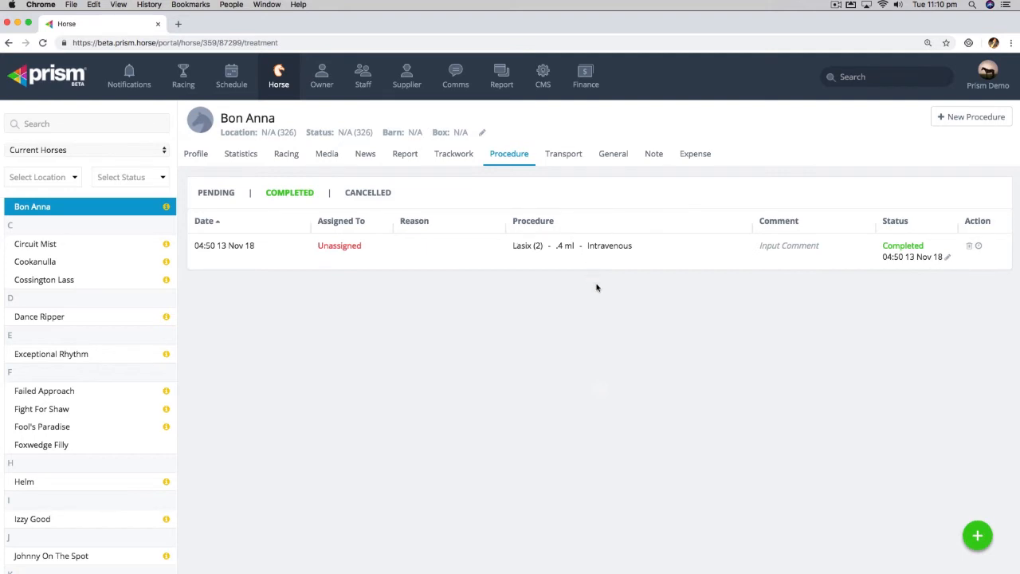
# View the schedule's Lifetime View and open the Racing page with the upcoming races
pyautogui.click(232, 76)
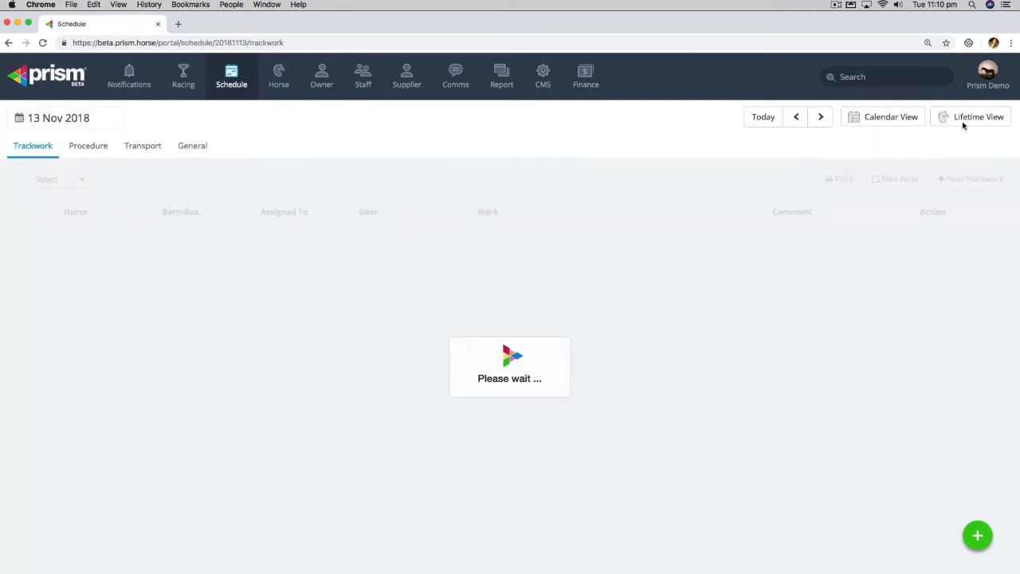
pyautogui.click(967, 118)
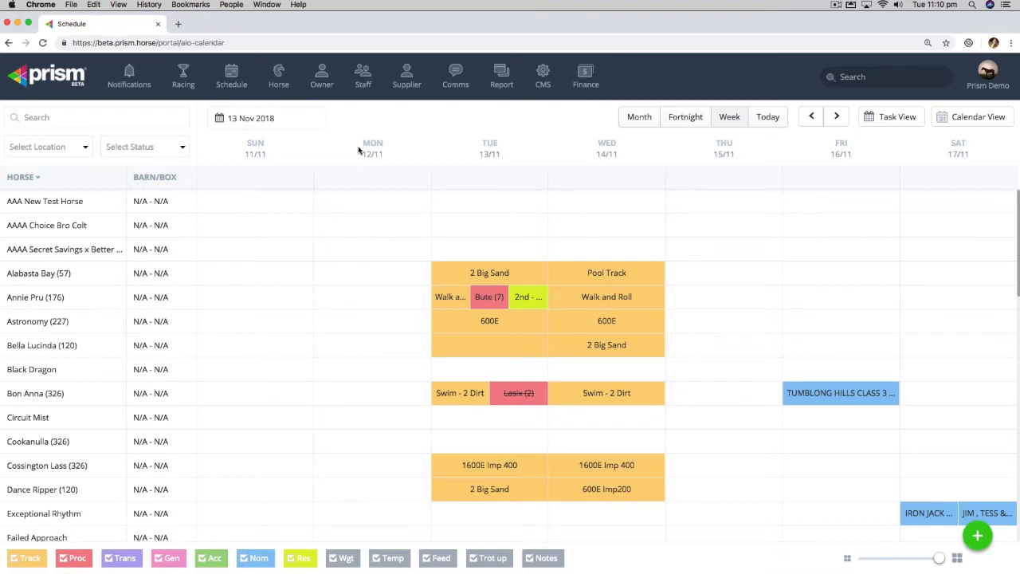
pyautogui.click(180, 83)
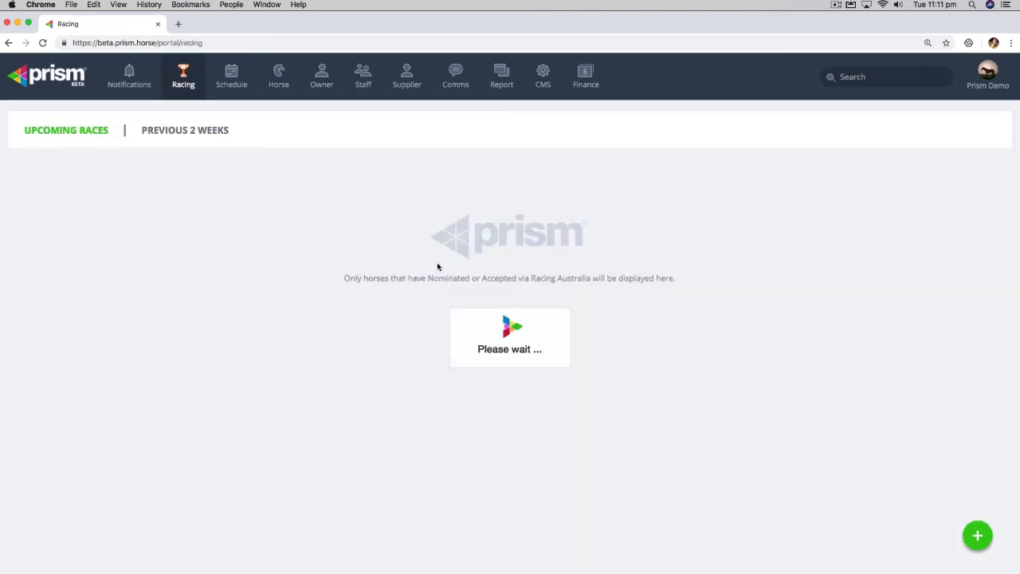
pyautogui.click(980, 539)
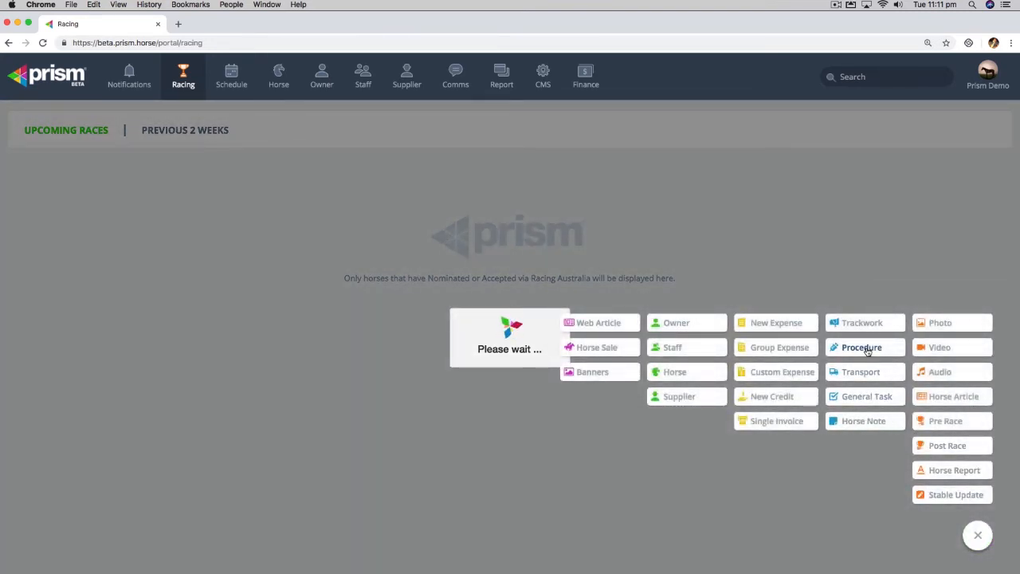
pyautogui.click(867, 349)
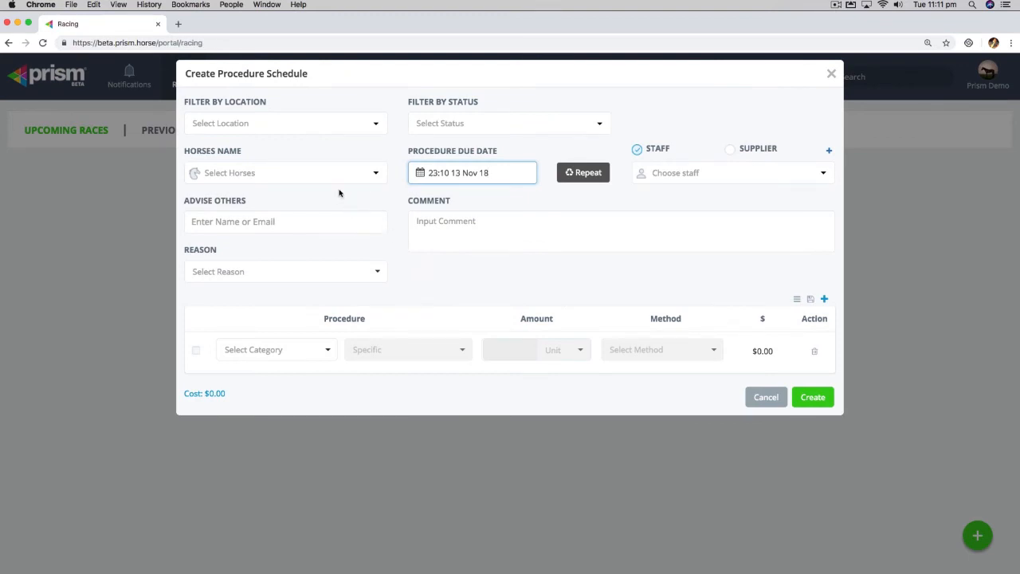
pyautogui.click(767, 397)
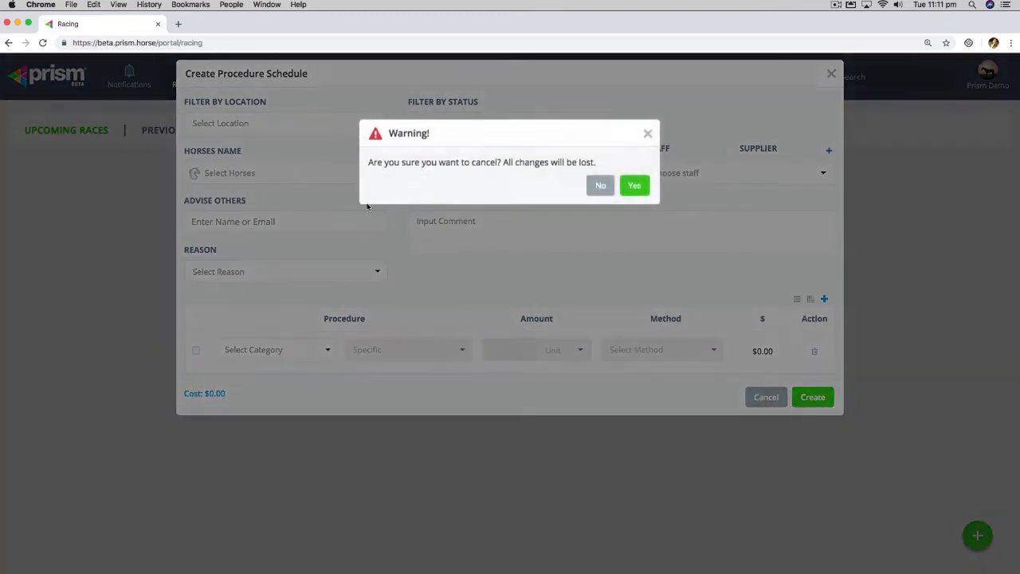
pyautogui.click(631, 180)
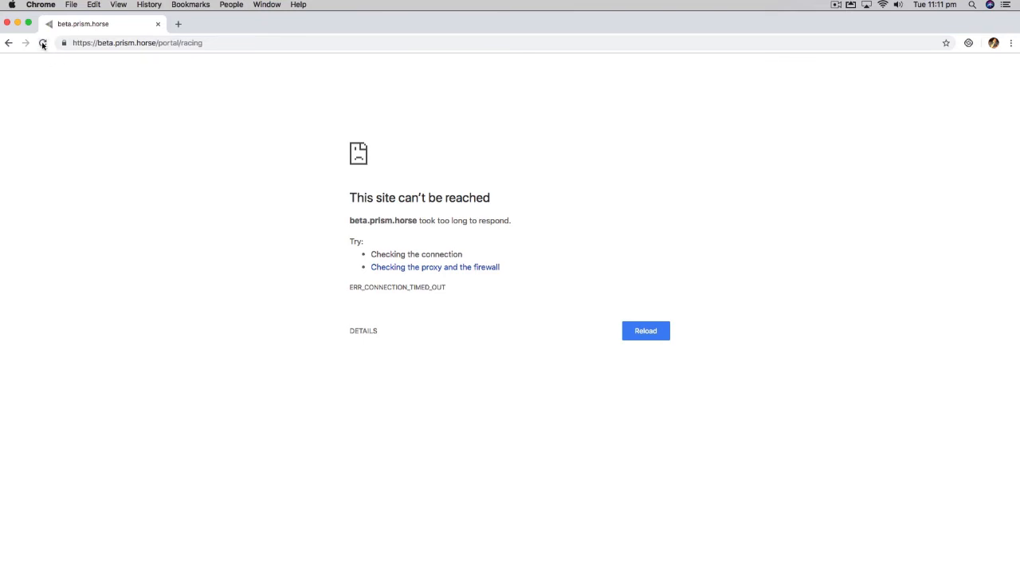
# Reload the Racing page and start a new procedure without a location filter
pyautogui.click(43, 44)
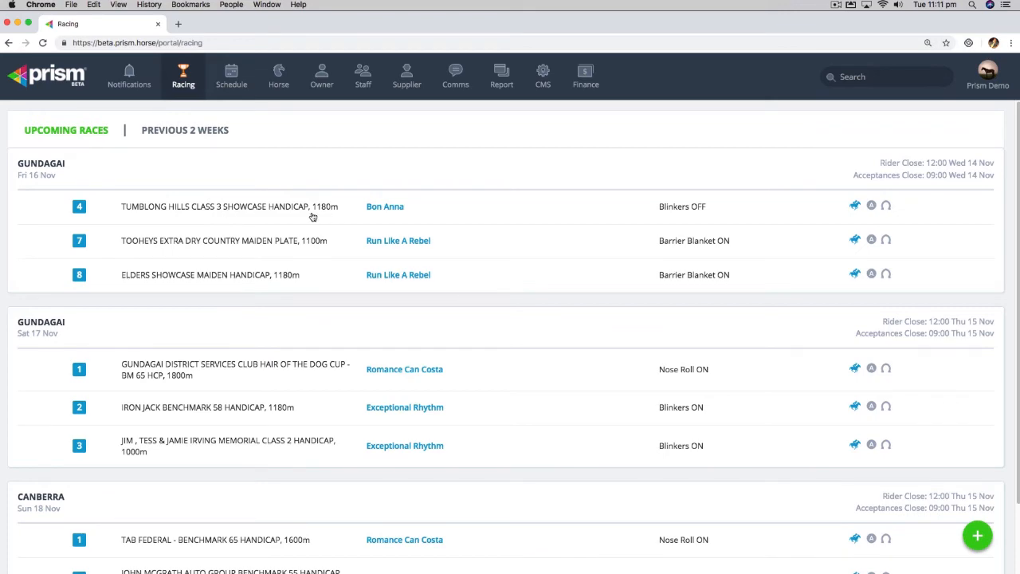
pyautogui.click(982, 538)
pyautogui.click(864, 351)
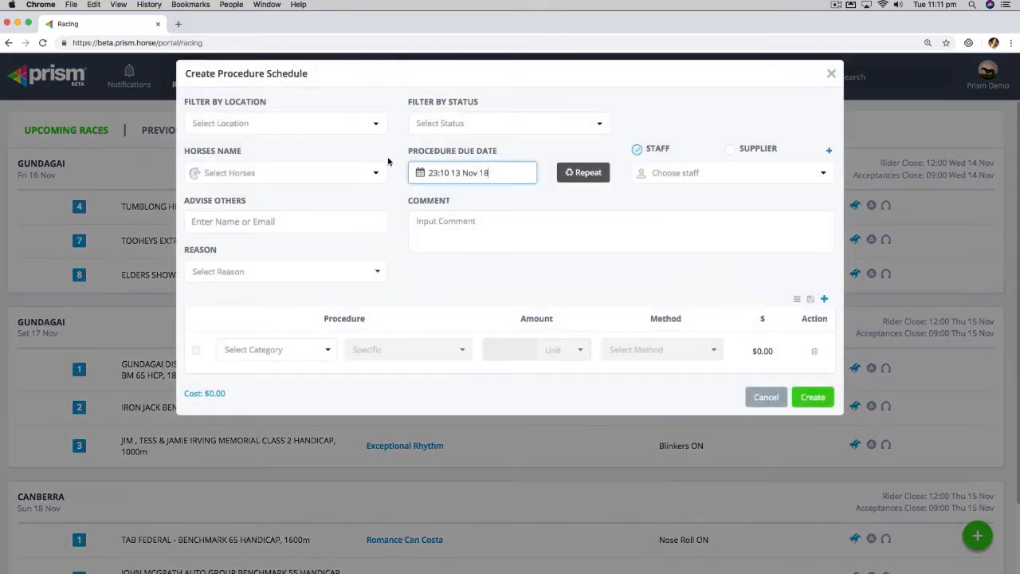
pyautogui.click(243, 121)
pyautogui.click(390, 122)
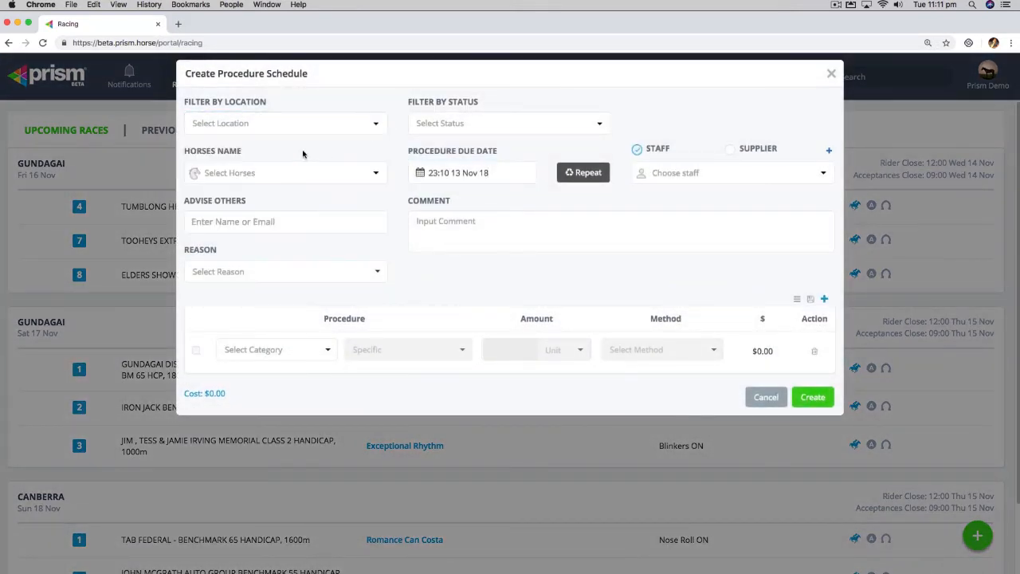
# Search the horse list for "bon" and select Bon Anna for the procedure
pyautogui.click(266, 170)
pyautogui.scroll(-3, 223, 335)
pyautogui.scroll(3, 239, 327)
pyautogui.write('bon')
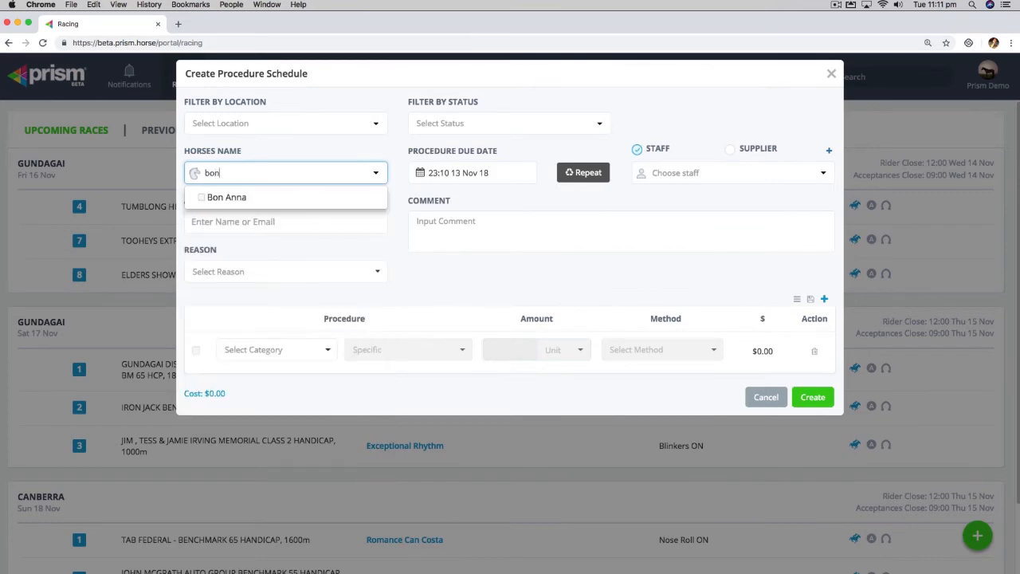
pyautogui.click(245, 198)
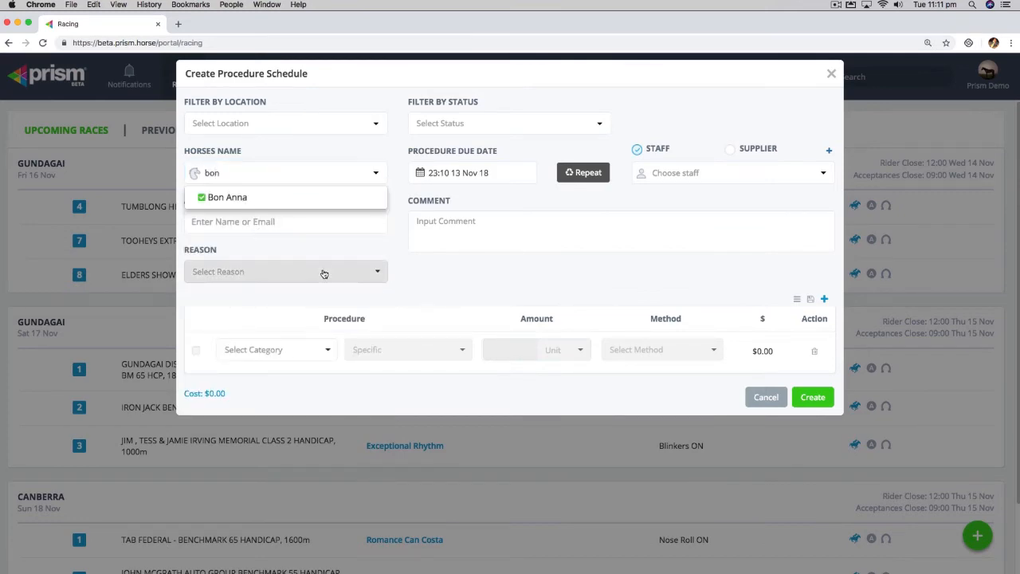
# Pick Bute (7) under the Custom category, read the clear-days and race nomination warning, and accept it
pyautogui.click(332, 355)
pyautogui.click(276, 426)
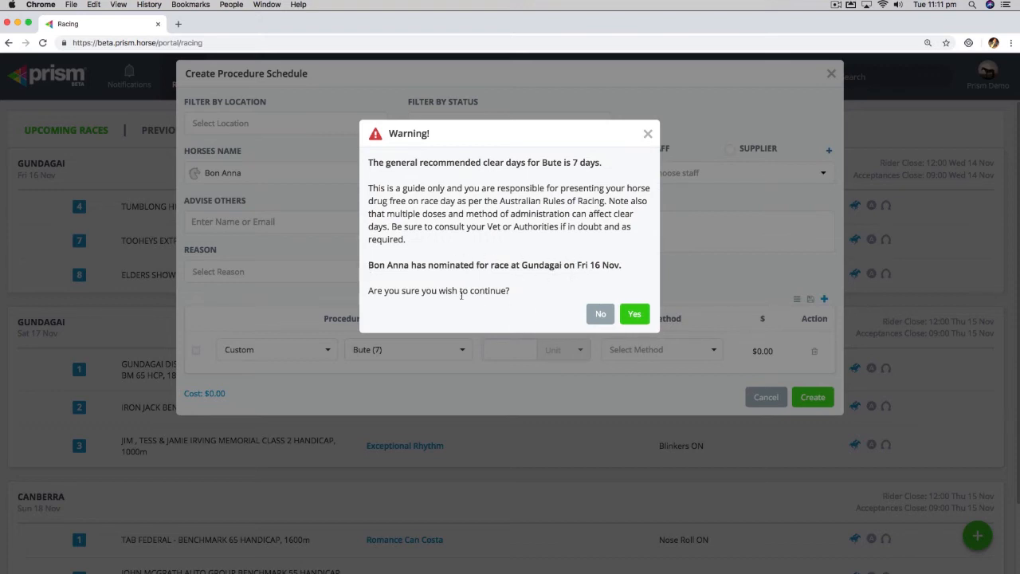
pyautogui.moveTo(423, 291); pyautogui.dragTo(542, 291)
pyautogui.click(542, 292)
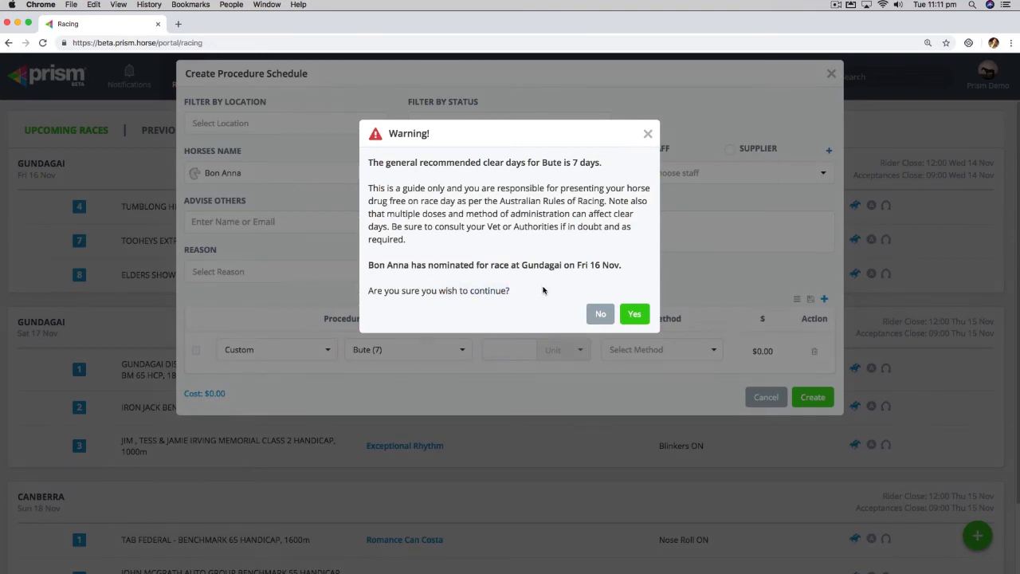
pyautogui.click(642, 321)
# Set Bon Anna's Bute amount to 10 ml with the Intravenous method and create the procedure
pyautogui.click(506, 354)
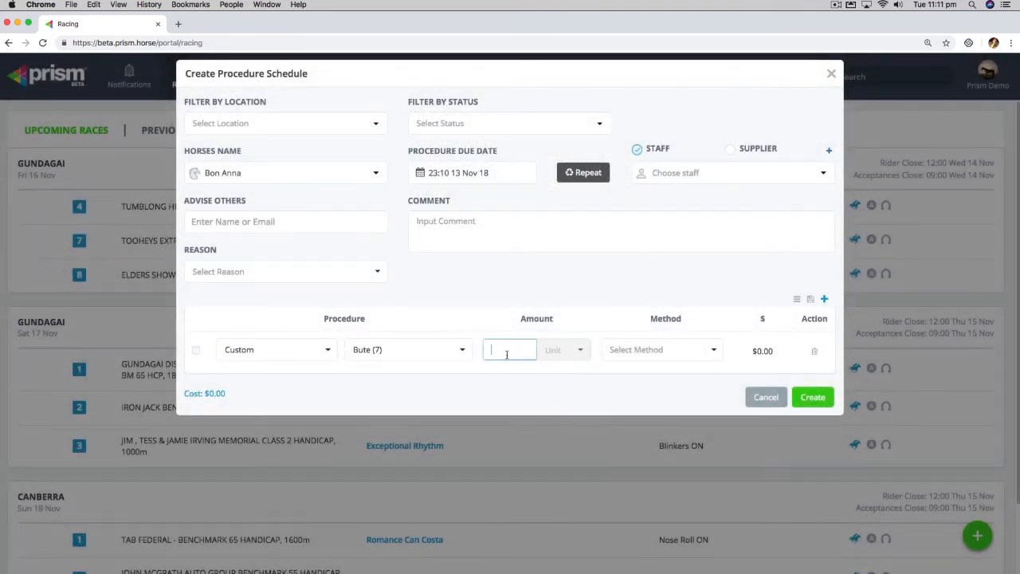
pyautogui.write('10')
pyautogui.click(568, 350)
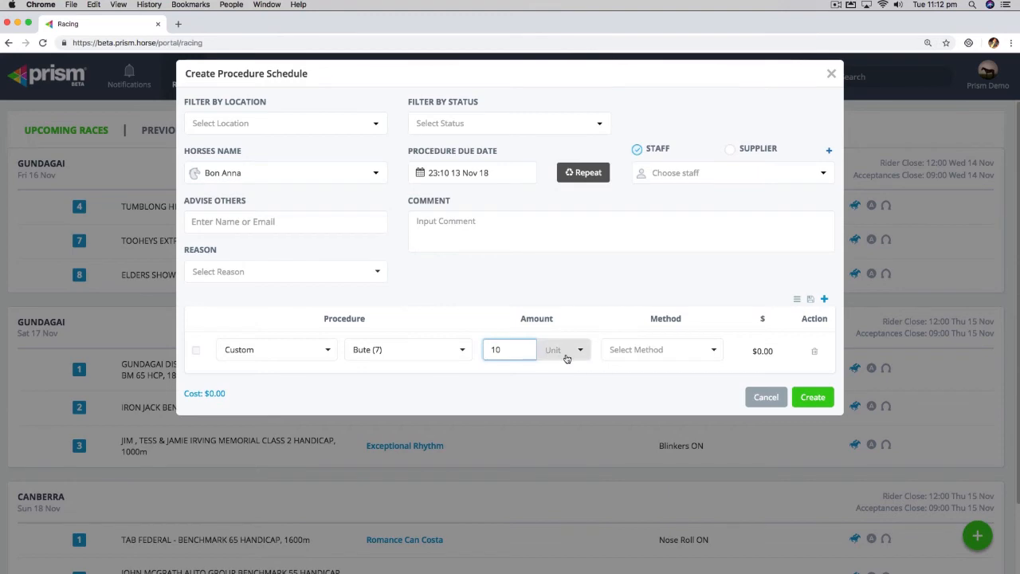
pyautogui.click(577, 389)
pyautogui.click(658, 359)
pyautogui.click(665, 373)
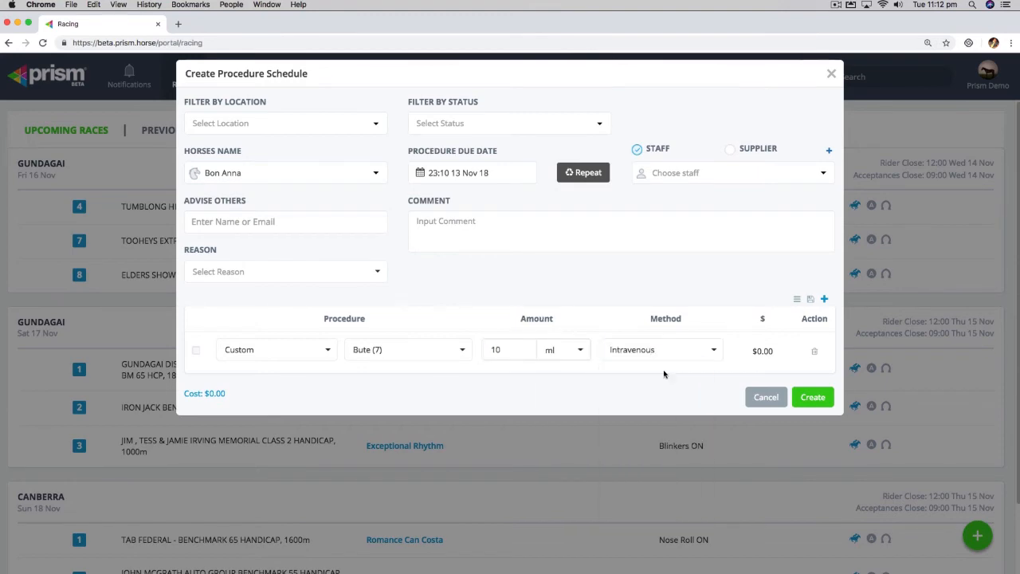
pyautogui.click(812, 397)
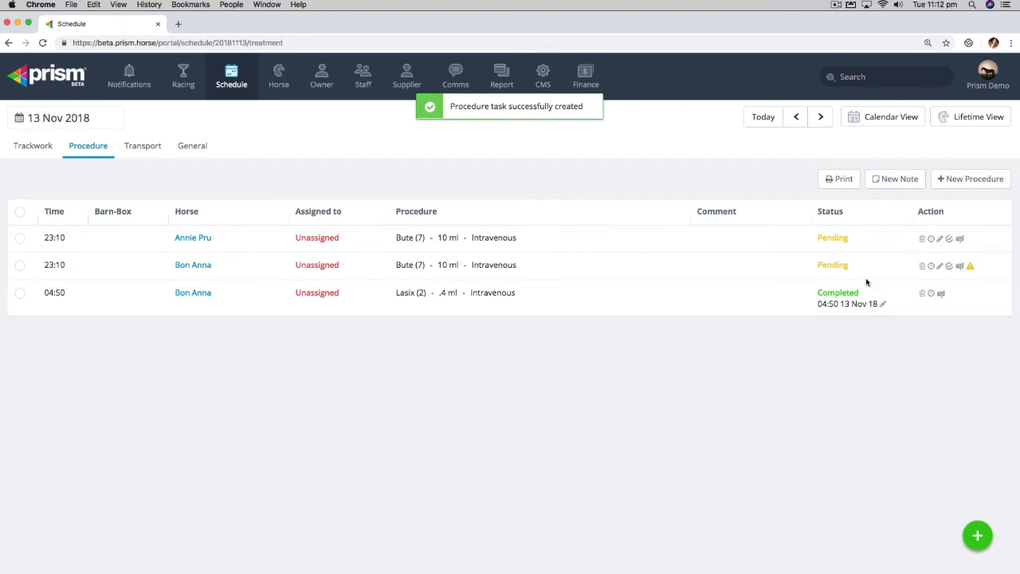
# Inspect the clear-day warning details for Bon Anna's Bute in the procedure list and beside the Gundagai race on the Racing page
pyautogui.moveTo(971, 269)
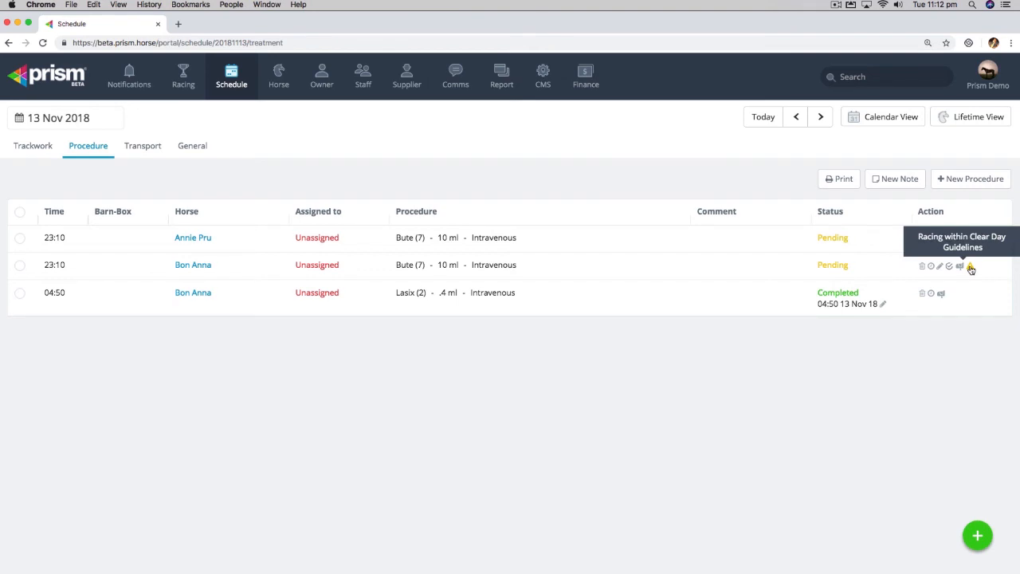
pyautogui.click(971, 268)
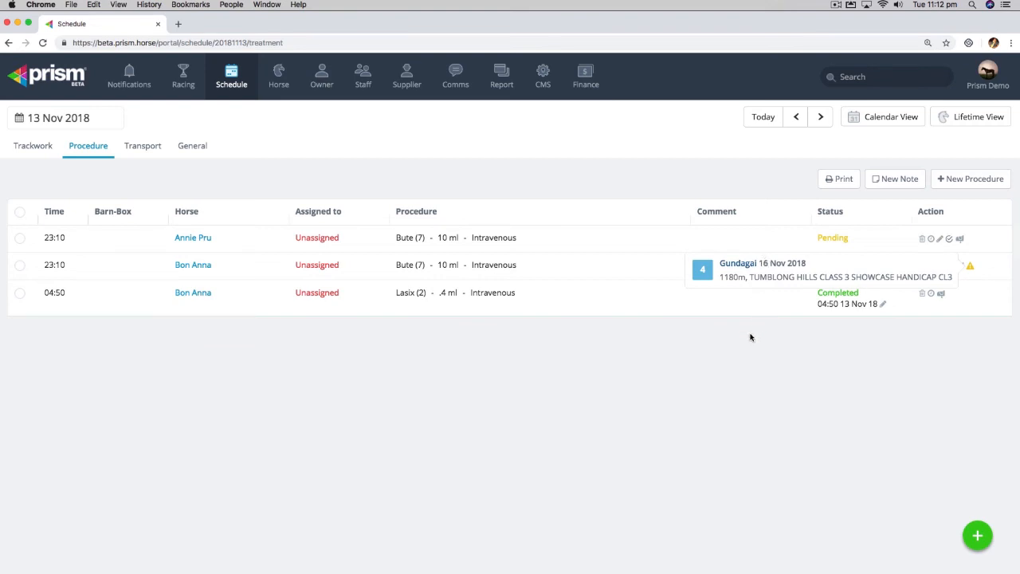
pyautogui.click(180, 87)
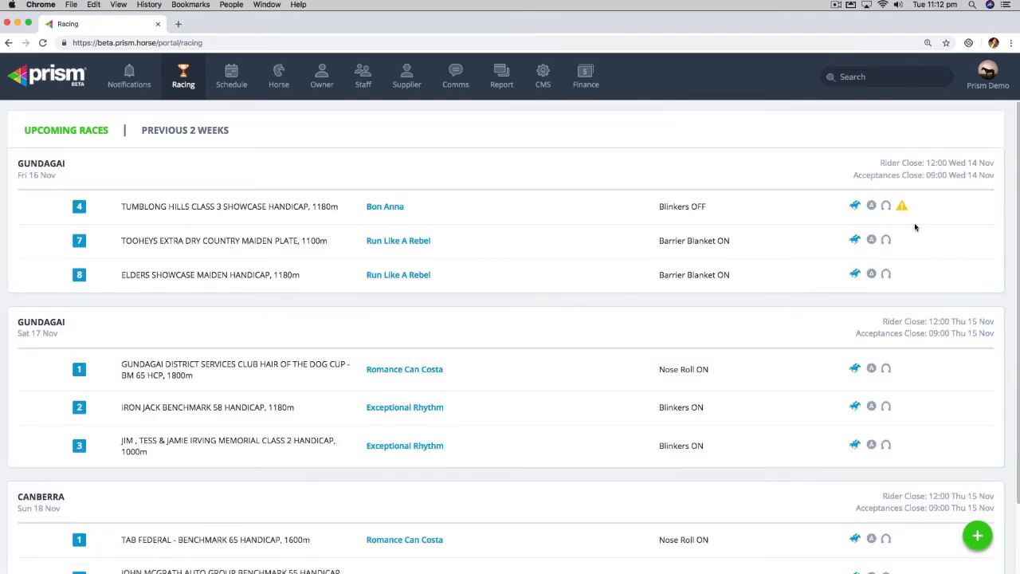
pyautogui.moveTo(904, 209)
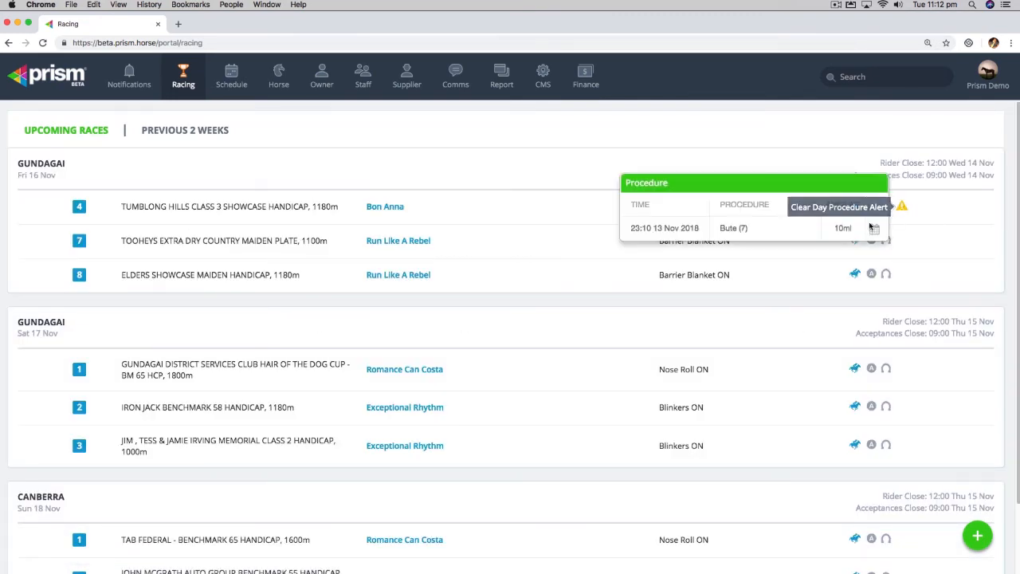
pyautogui.moveTo(635, 229); pyautogui.dragTo(845, 232)
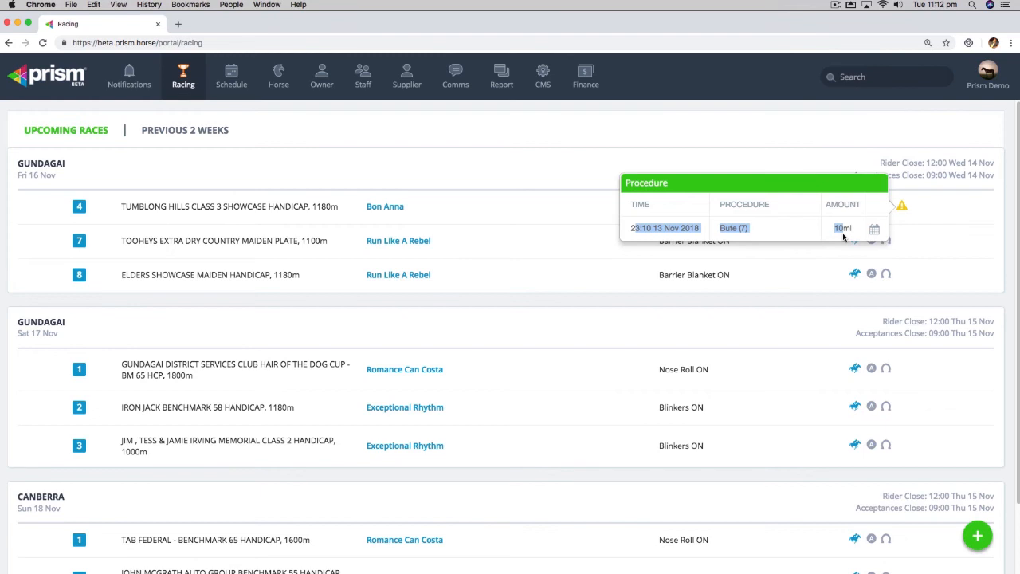
pyautogui.click(852, 140)
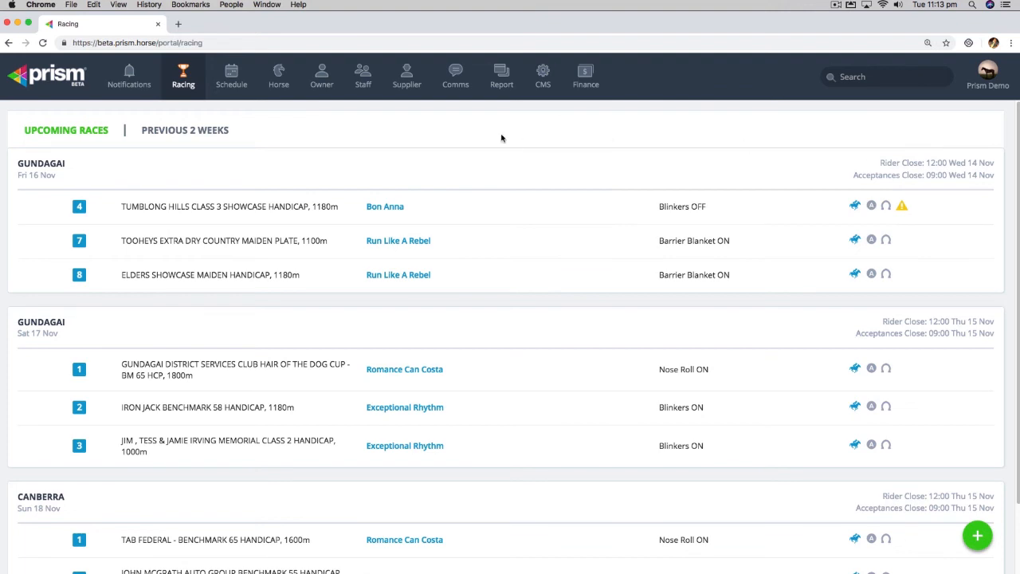
# Start a new procedure in the schedule and save a daily repeat ending on 15 Nov 2018
pyautogui.click(236, 86)
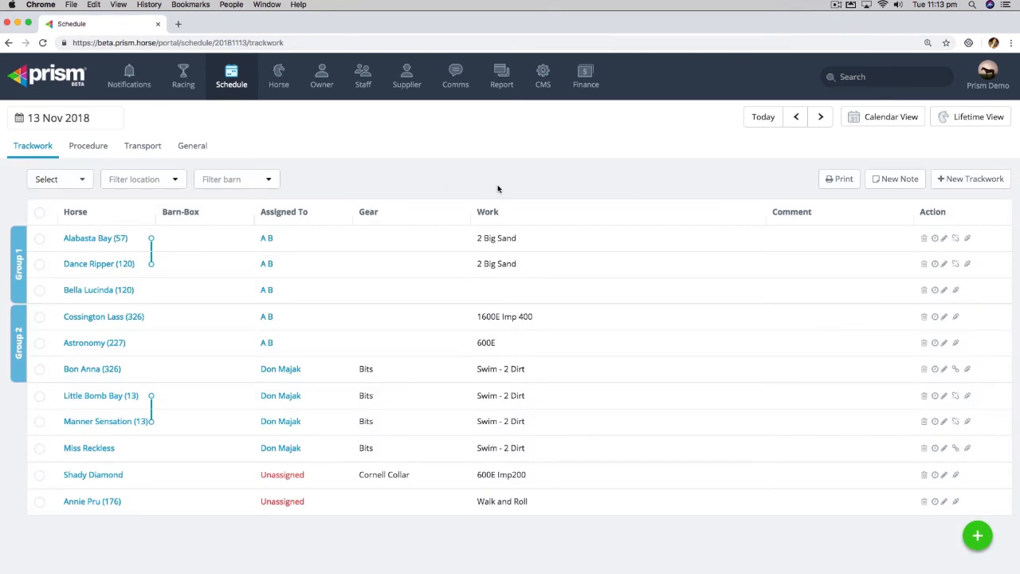
pyautogui.click(91, 143)
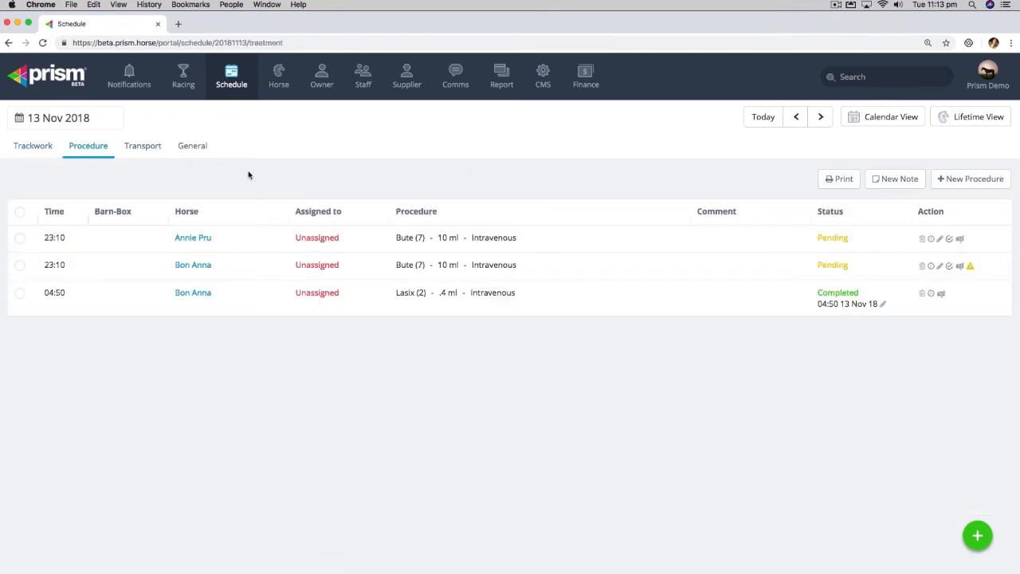
pyautogui.click(949, 187)
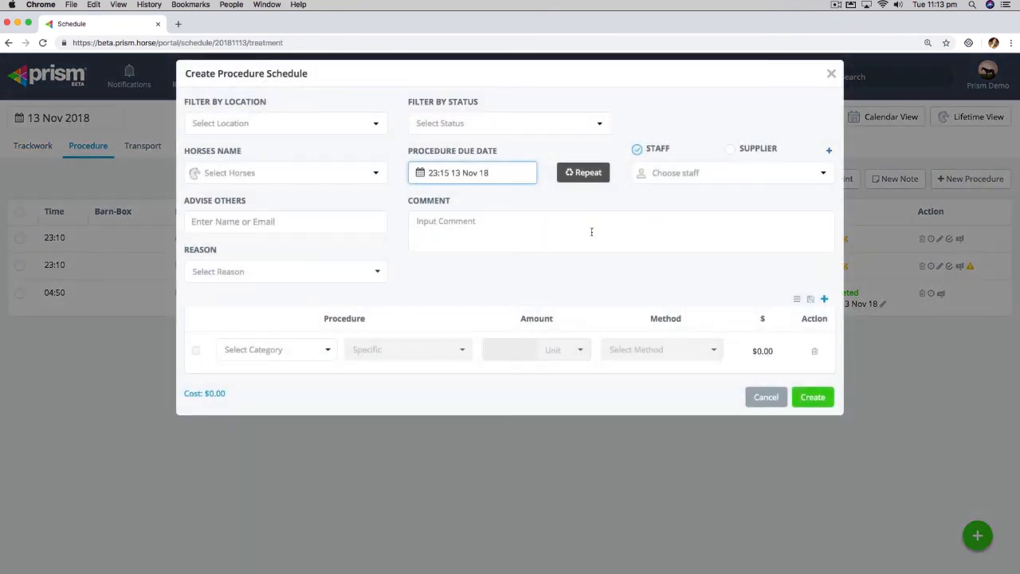
pyautogui.click(589, 173)
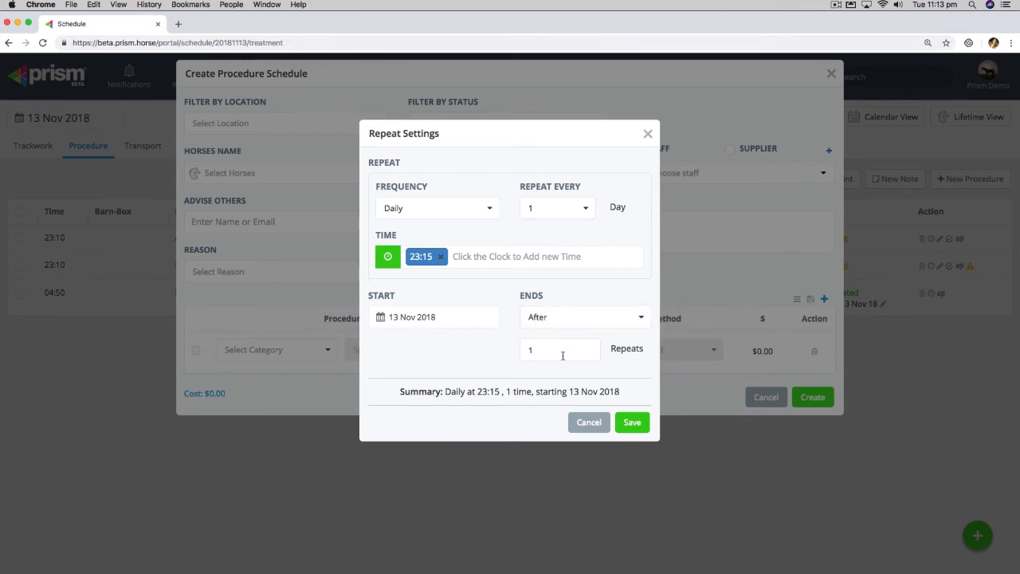
pyautogui.click(560, 323)
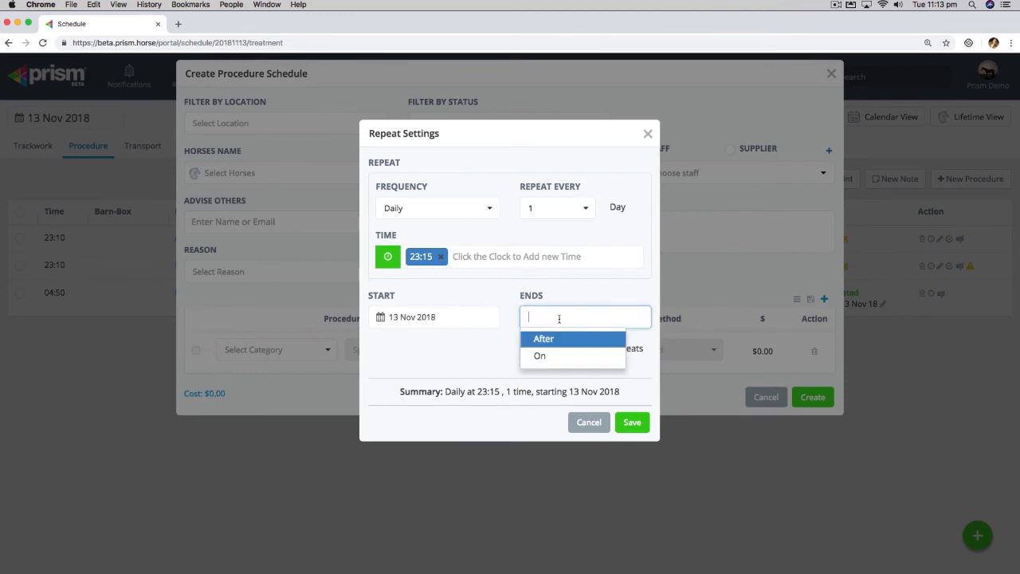
pyautogui.click(550, 356)
pyautogui.click(554, 357)
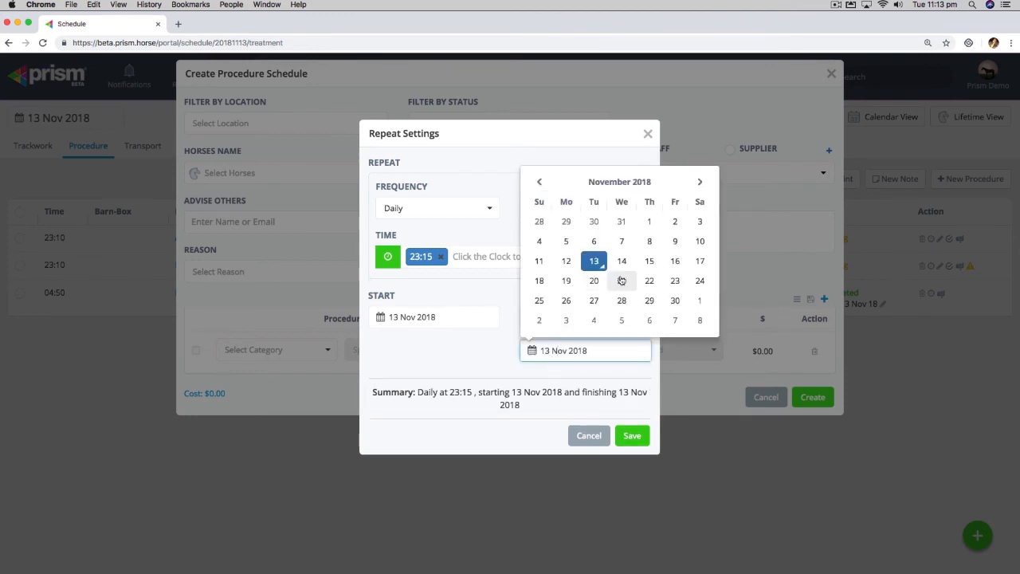
pyautogui.click(651, 264)
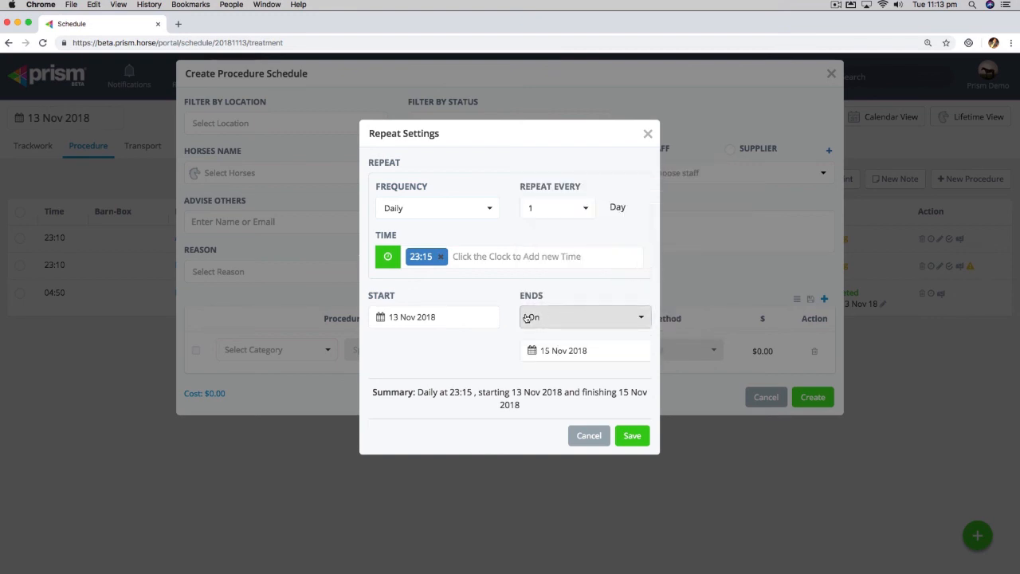
pyautogui.click(631, 436)
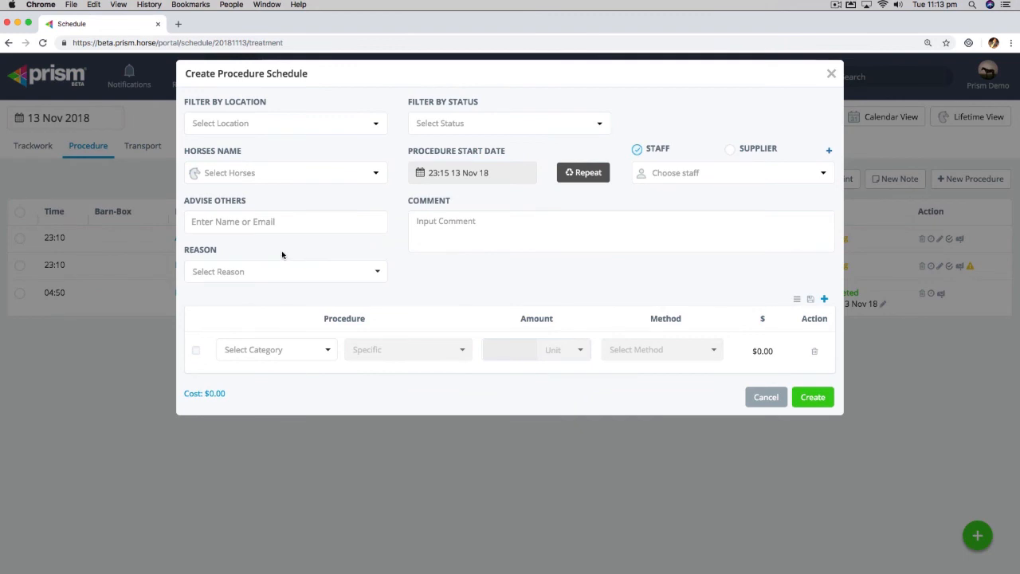
# Choose Folic B12 from the Custom category, set 5 ml with the Oral method, and try to create the procedure
pyautogui.click(255, 350)
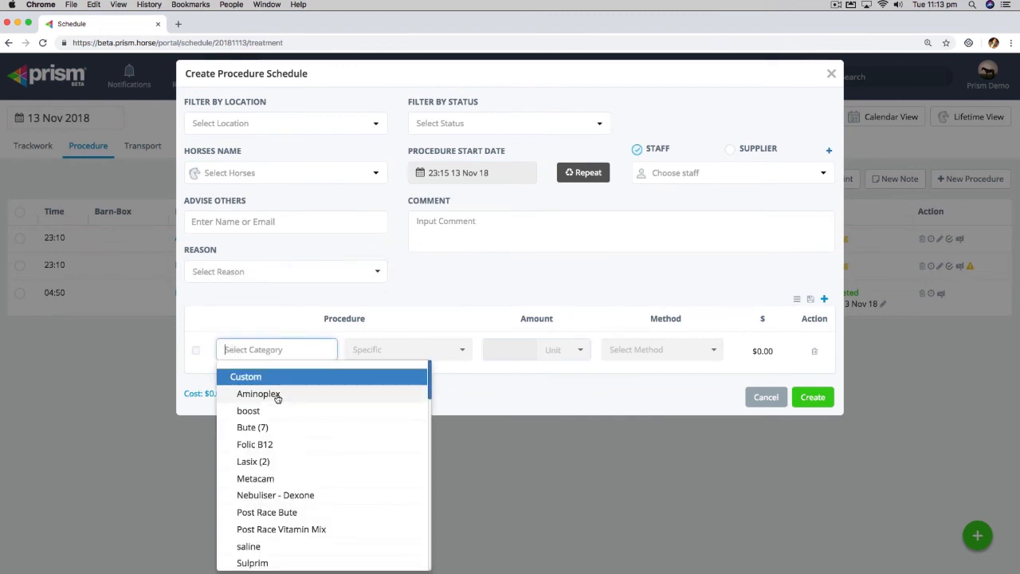
pyautogui.click(263, 445)
pyautogui.click(497, 351)
pyautogui.write('5')
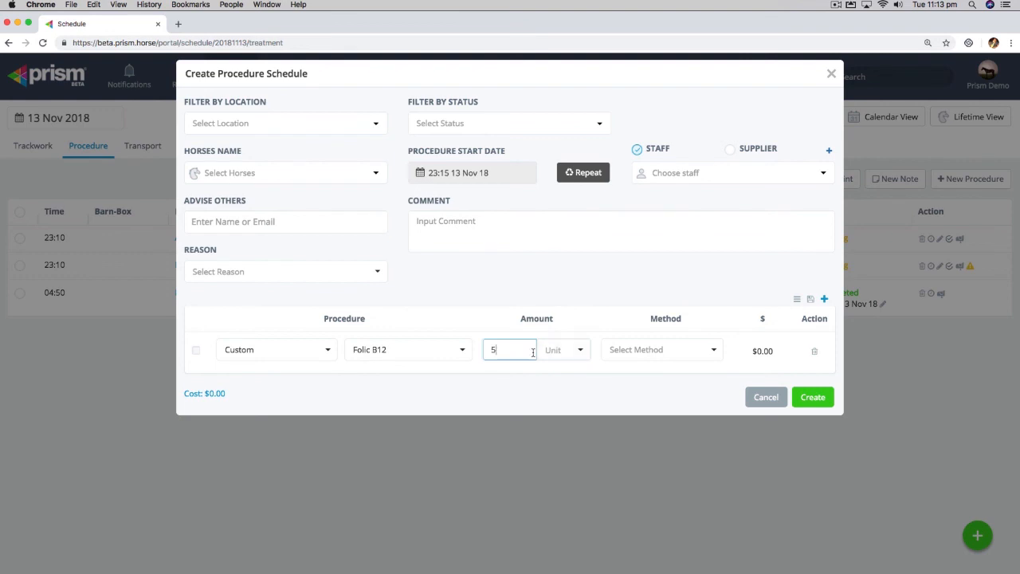
pyautogui.click(559, 350)
pyautogui.click(558, 388)
pyautogui.click(689, 350)
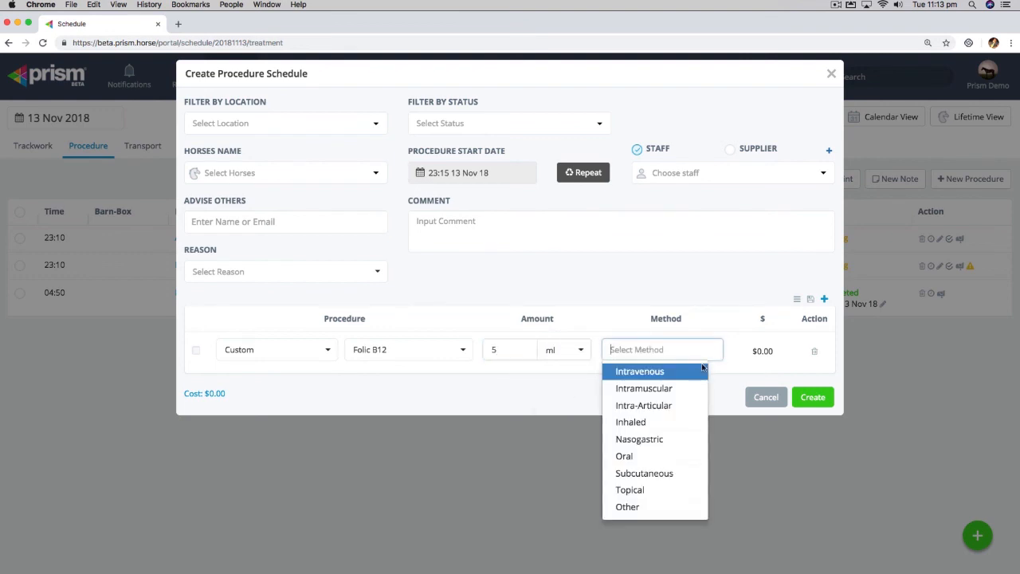
pyautogui.click(661, 455)
pyautogui.click(819, 397)
# Select the horses Circuit Mist and Cookanulla for the Folic B12 procedure and create it
pyautogui.click(325, 172)
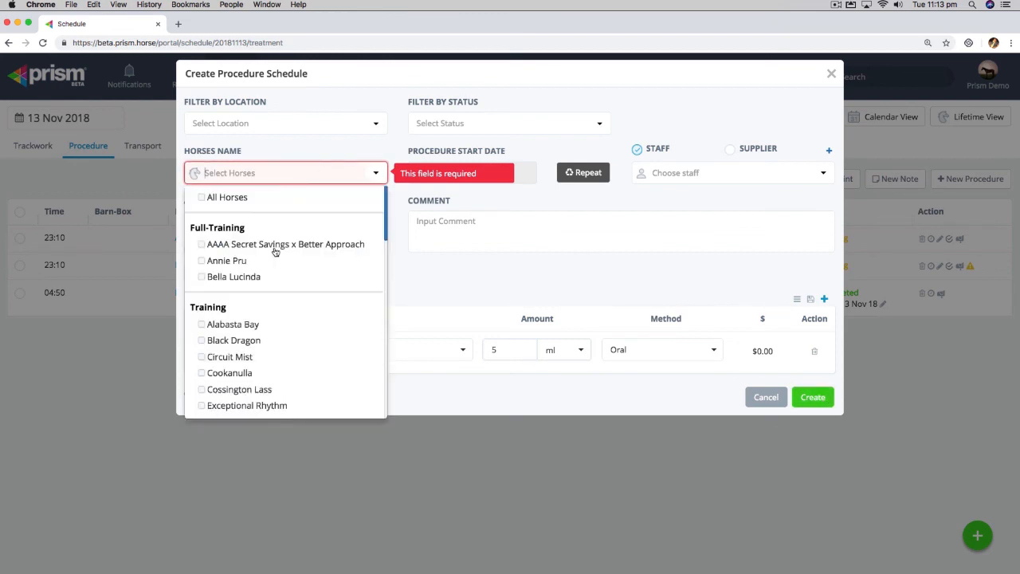
pyautogui.click(227, 359)
pyautogui.click(221, 373)
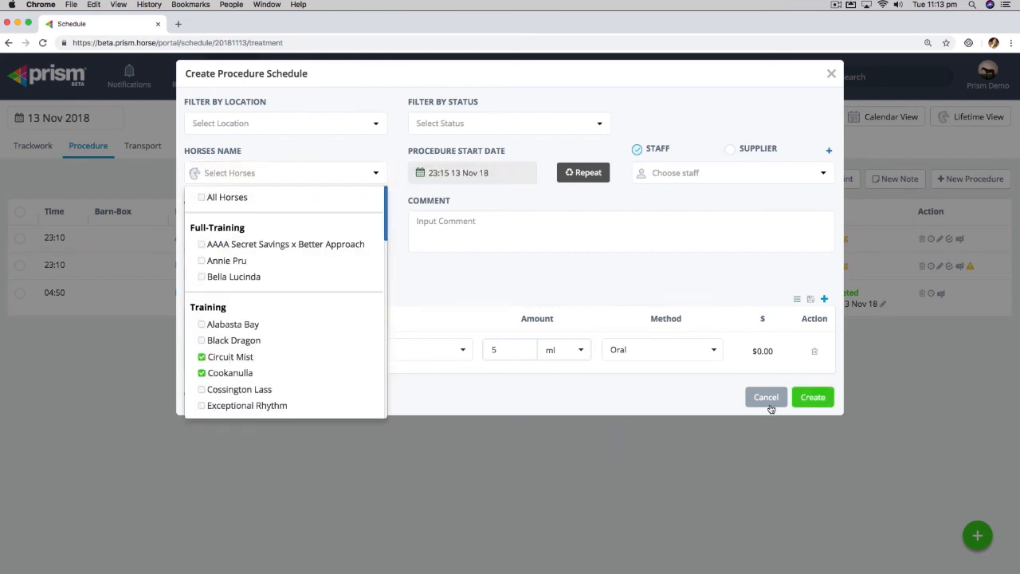
pyautogui.click(810, 397)
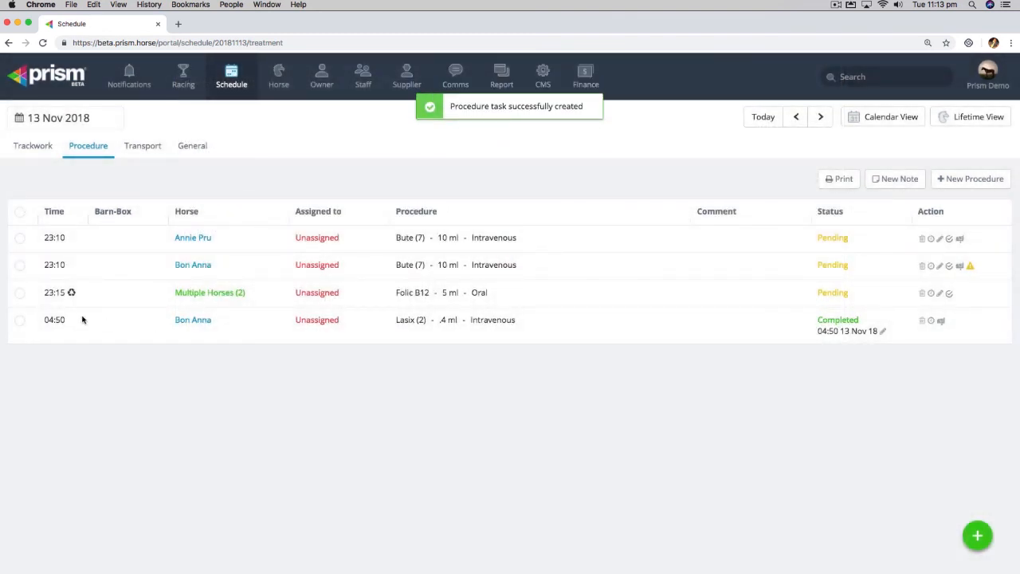
# Check which horses the repeating Folic B12 procedure covers on 13 Nov 2018 and on the following day
pyautogui.click(207, 293)
pyautogui.click(430, 383)
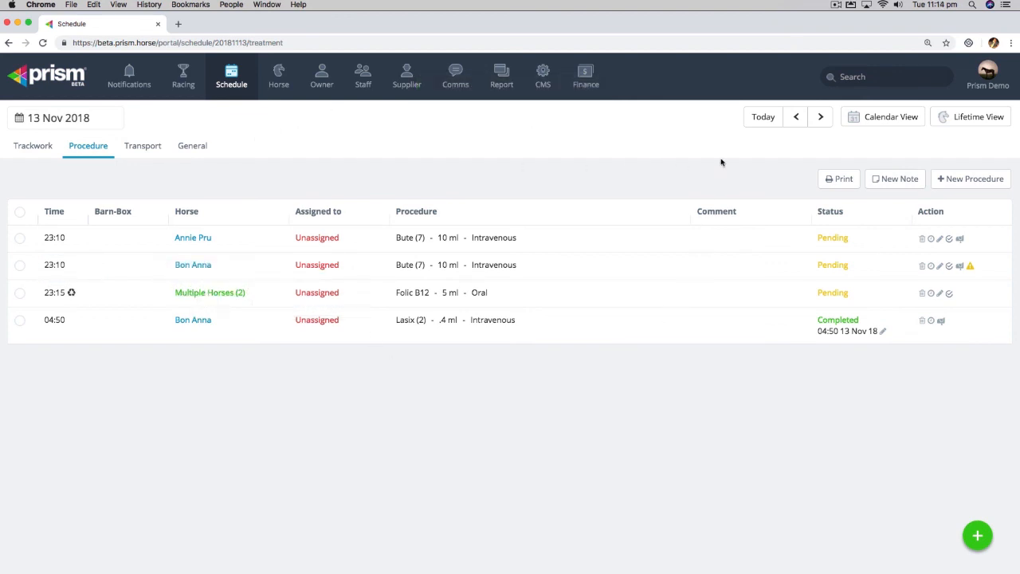
pyautogui.click(820, 118)
pyautogui.click(211, 238)
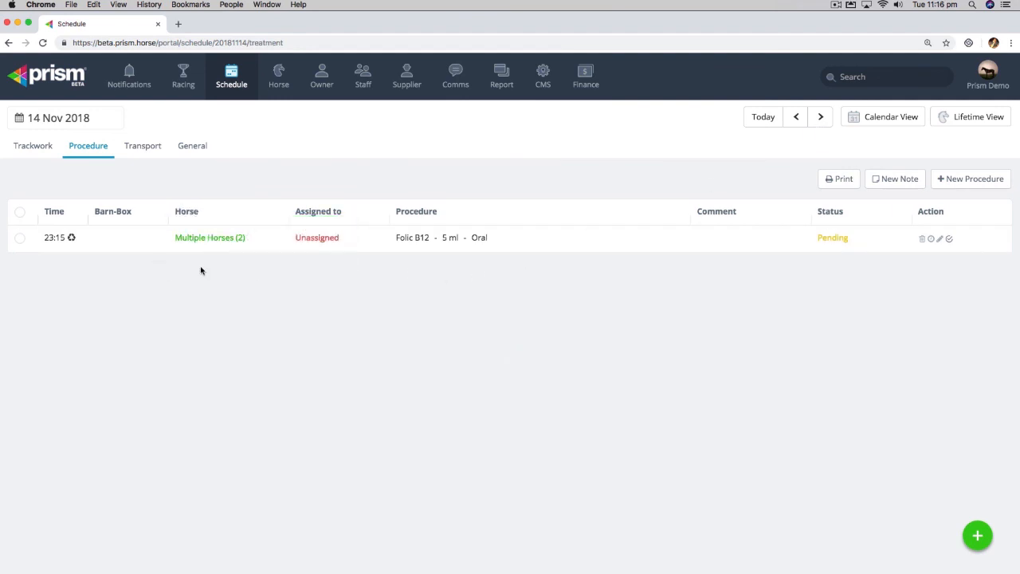